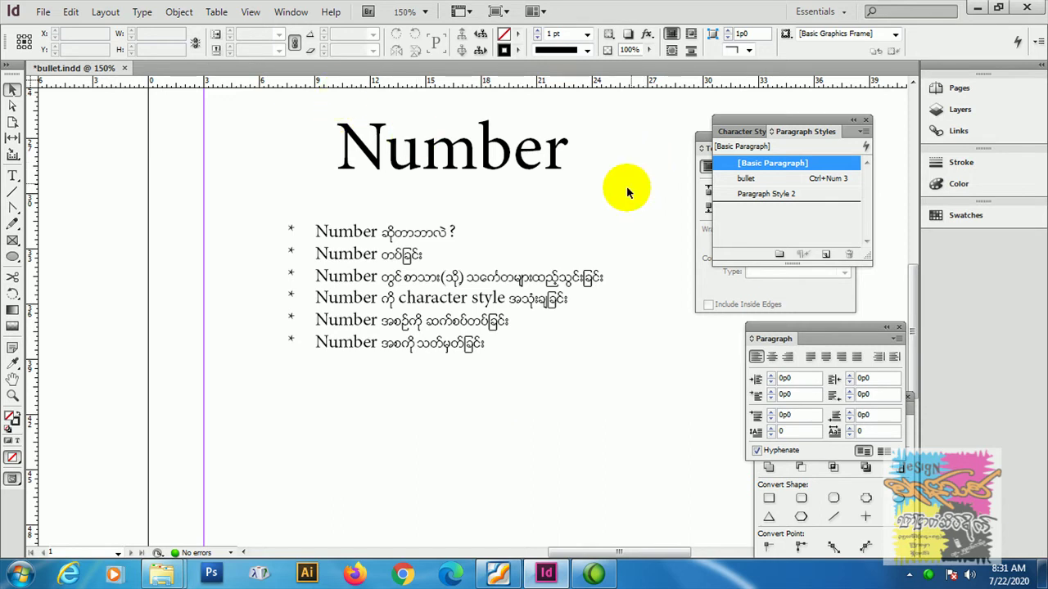
pyautogui.press('Tab')
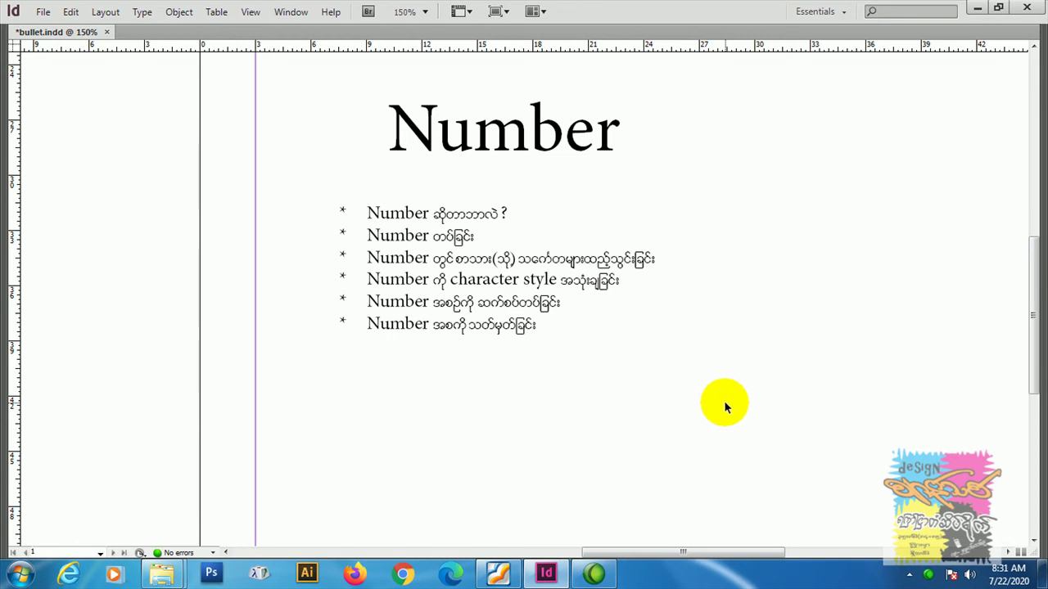
pyautogui.press('Tab')
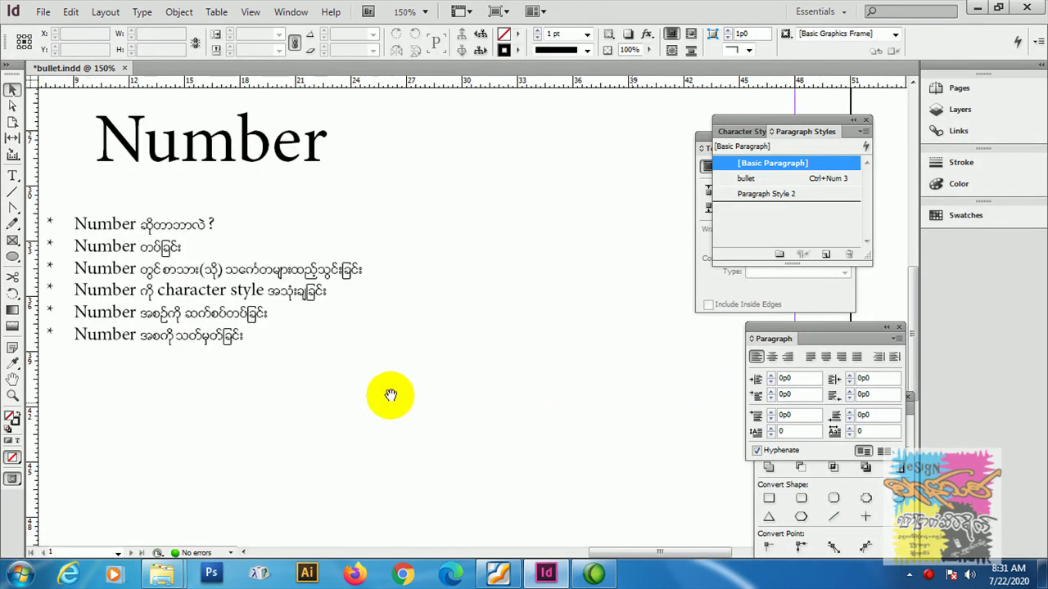
# Draw a text frame about 12 by 9.5 picas beside the bulleted list and enter the lines 1.orange, 2.apple and 3.cafe.
pyautogui.click(12, 176)
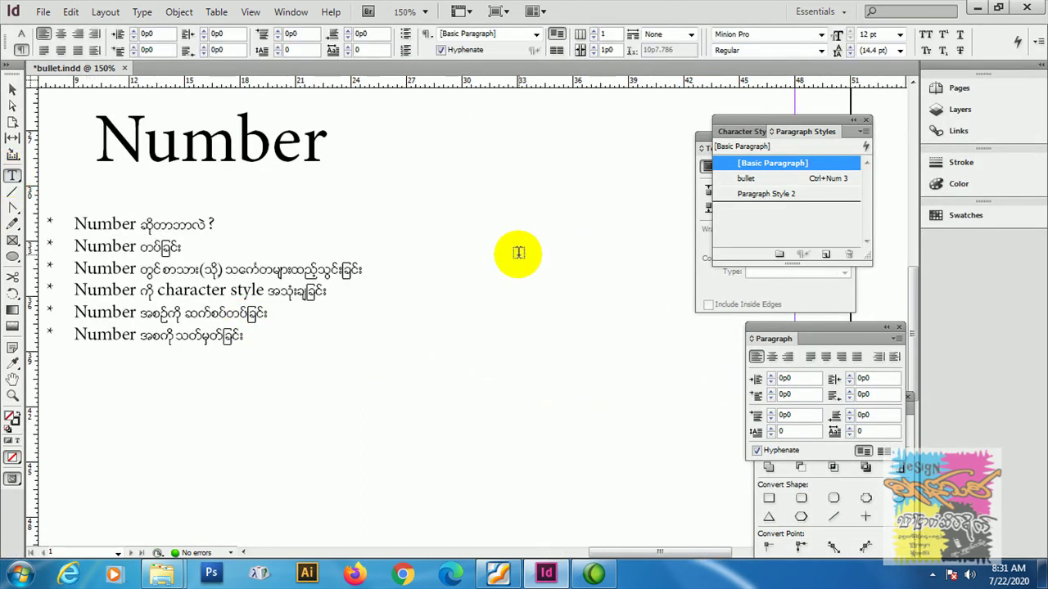
pyautogui.moveTo(467, 243); pyautogui.dragTo(686, 411)
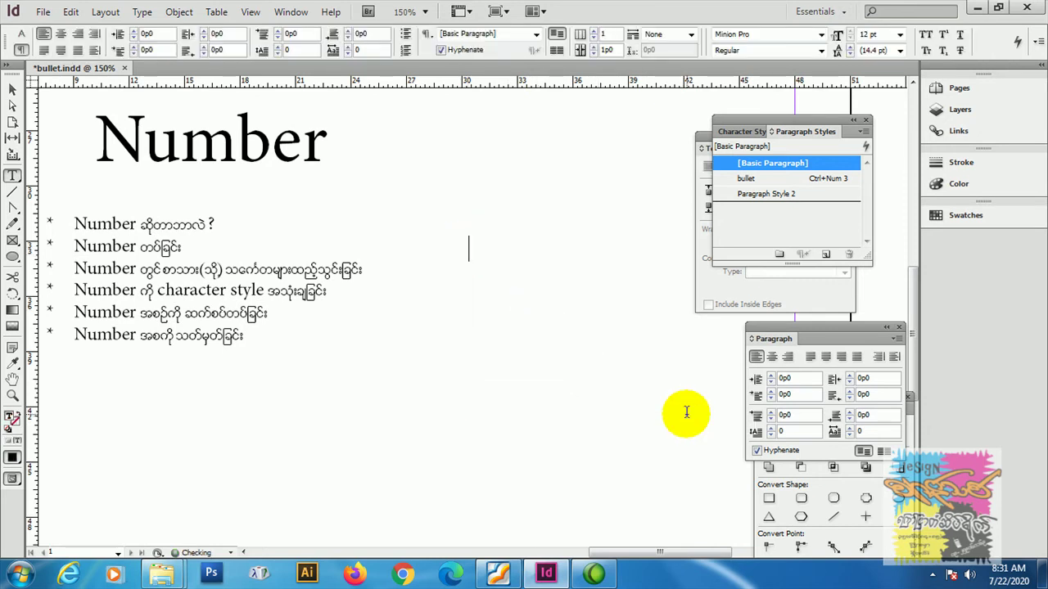
pyautogui.write('1.orag')
pyautogui.press('BackSpace')
pyautogui.write('nge')
pyautogui.press('Return')
pyautogui.write('2.apple')
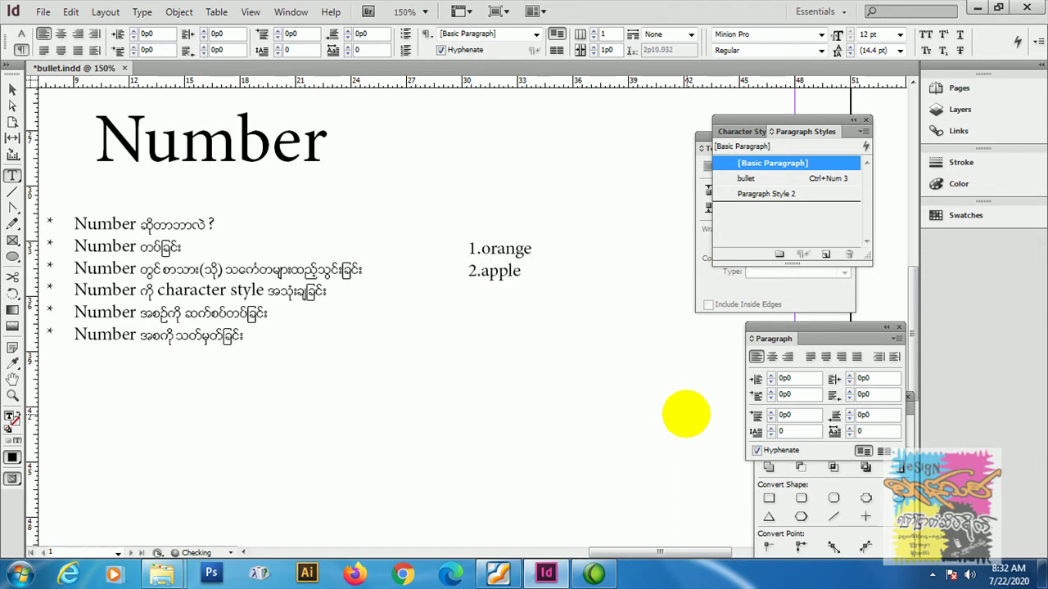
pyautogui.press('Return')
pyautogui.write('3.cafe')
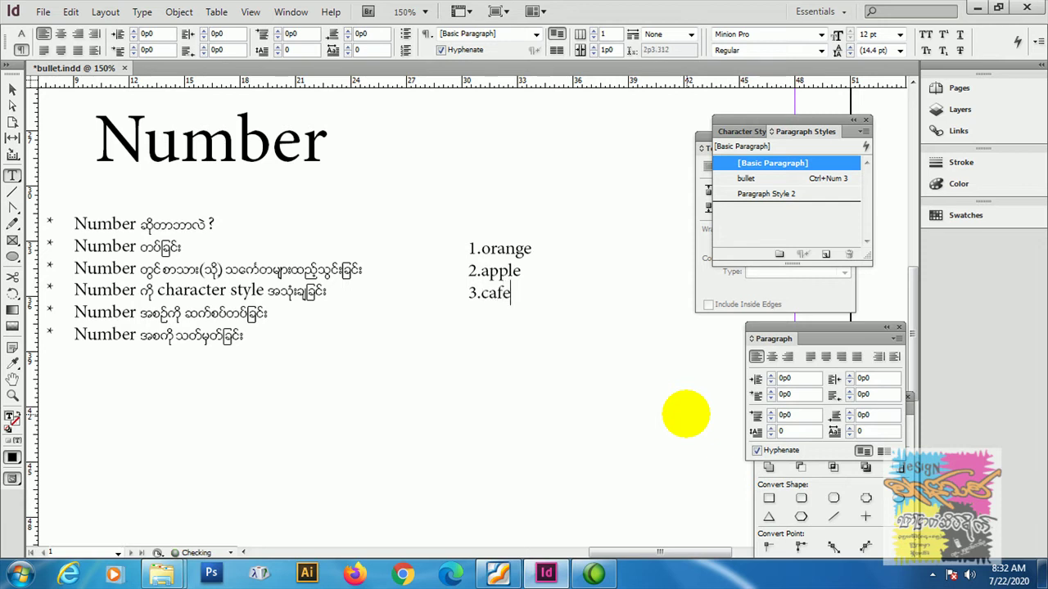
# Delete the text of the 2.apple line in the manually numbered list, leaving its line empty.
pyautogui.click(12, 90)
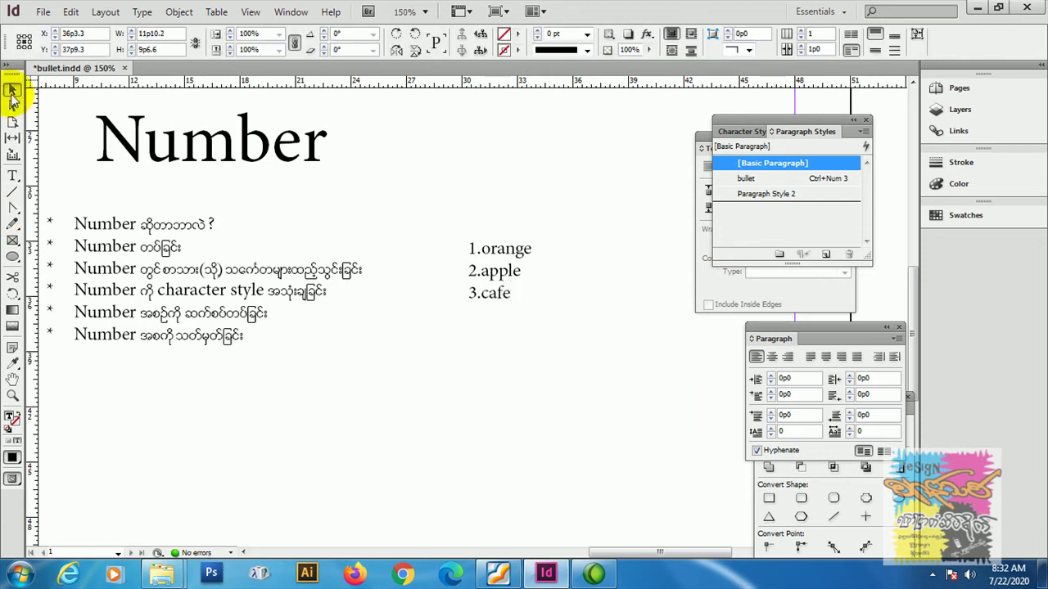
pyautogui.click(499, 292)
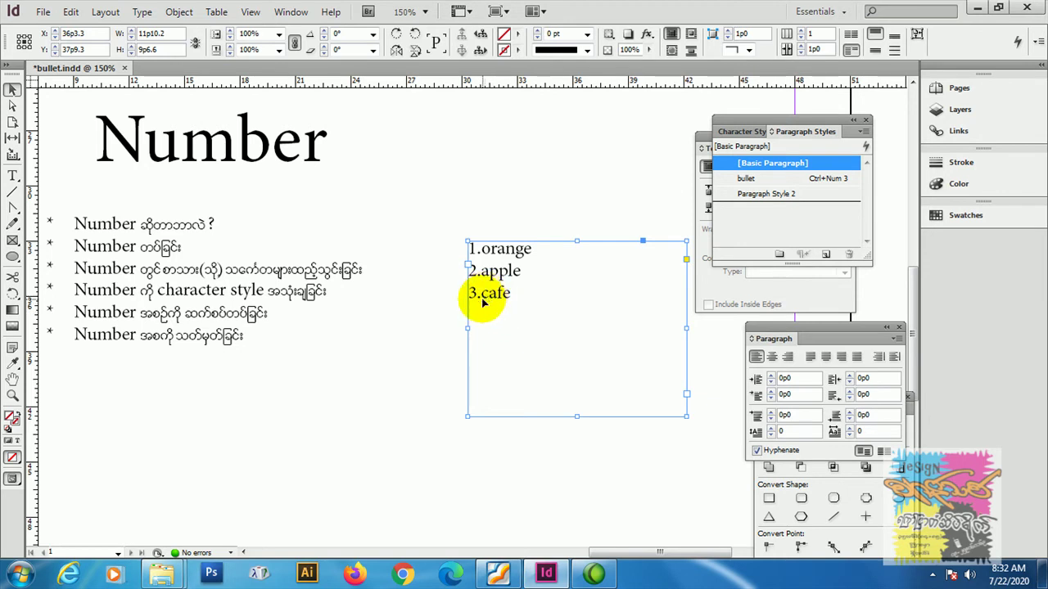
pyautogui.doubleClick(508, 275)
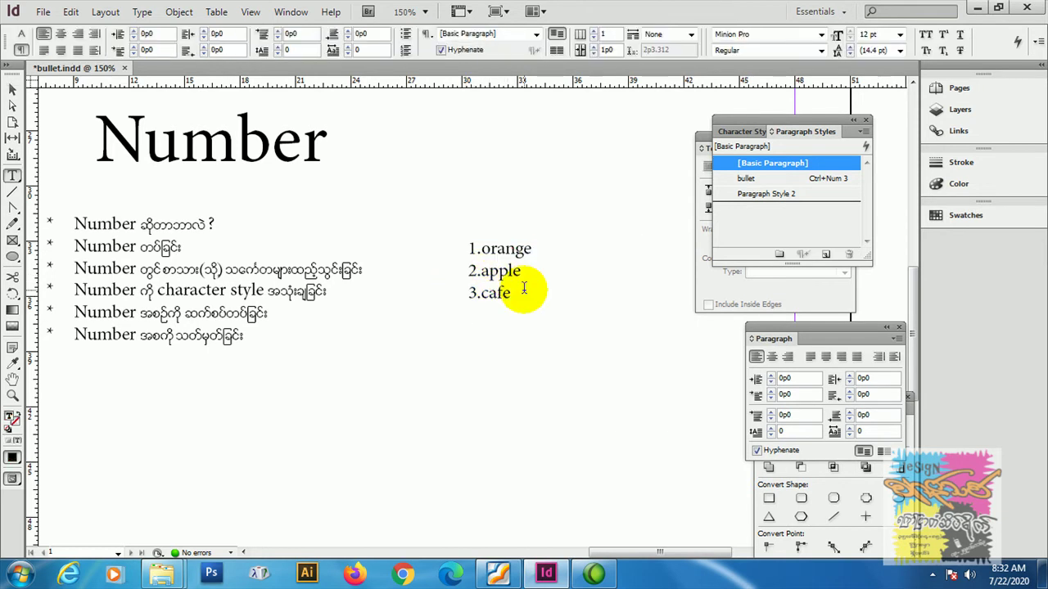
pyautogui.moveTo(521, 273); pyautogui.dragTo(459, 276)
pyautogui.press('BackSpace')
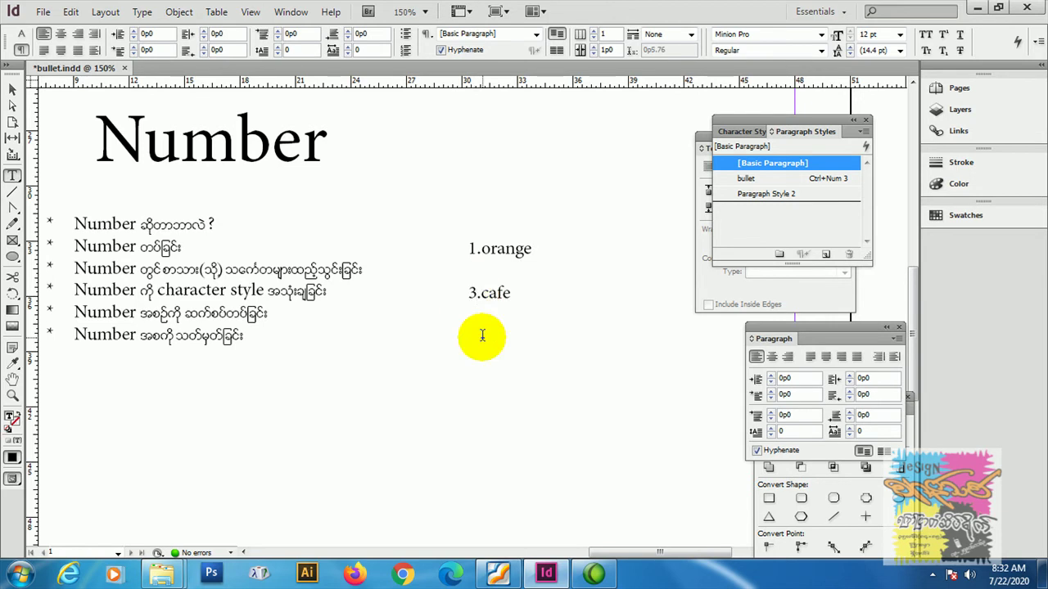
# Delete the text frame containing the manually numbered list.
pyautogui.click(12, 88)
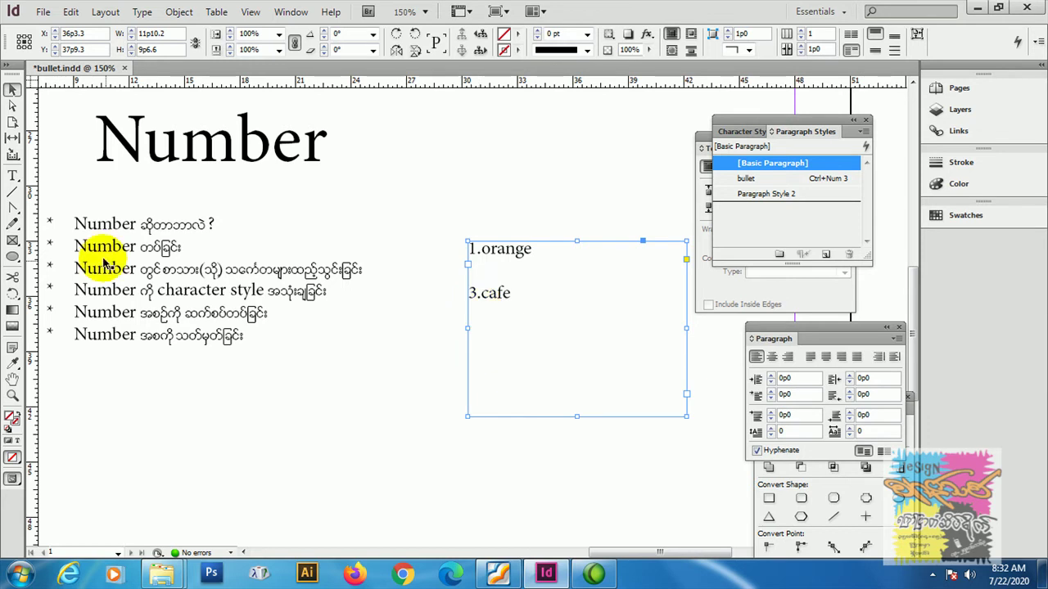
pyautogui.click(443, 215)
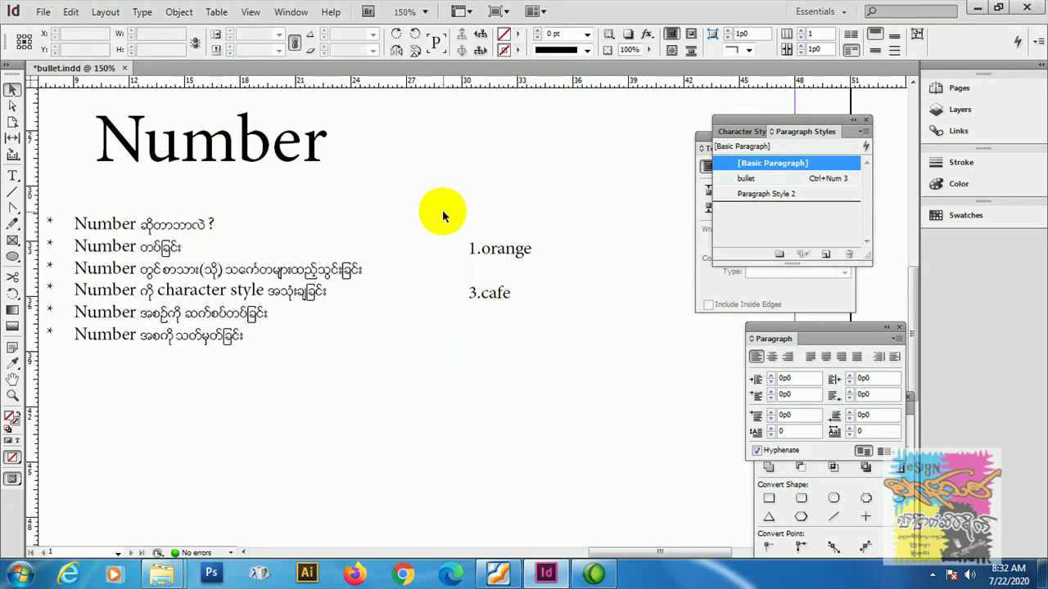
pyautogui.click(505, 257)
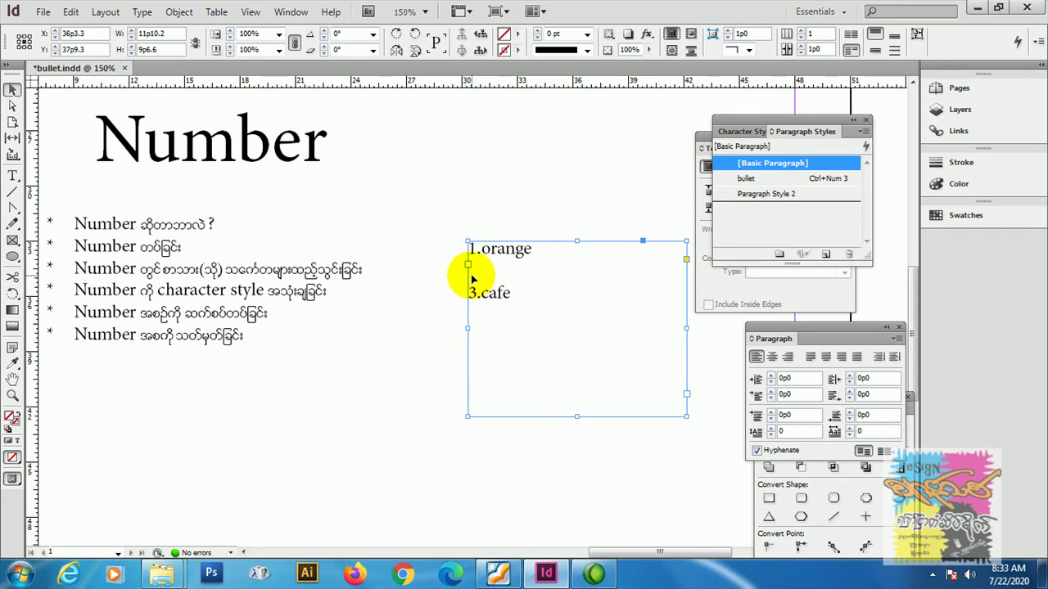
pyautogui.press('Delete')
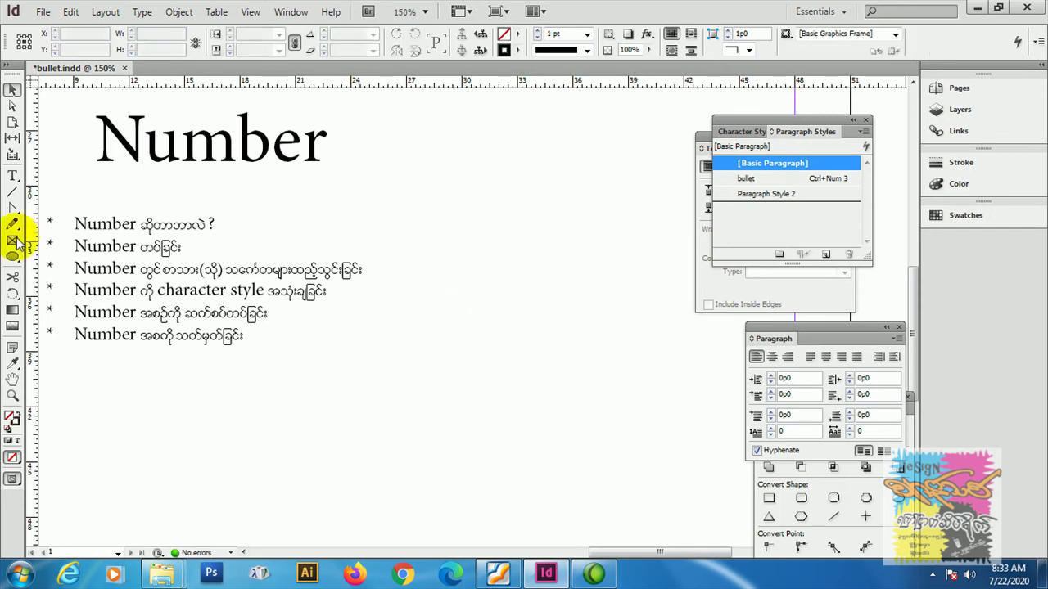
# Draw a text frame about 9.5 by 12 picas beside the bulleted list and enter apple, orange and cafe on separate lines.
pyautogui.click(12, 175)
pyautogui.moveTo(445, 226); pyautogui.dragTo(619, 442)
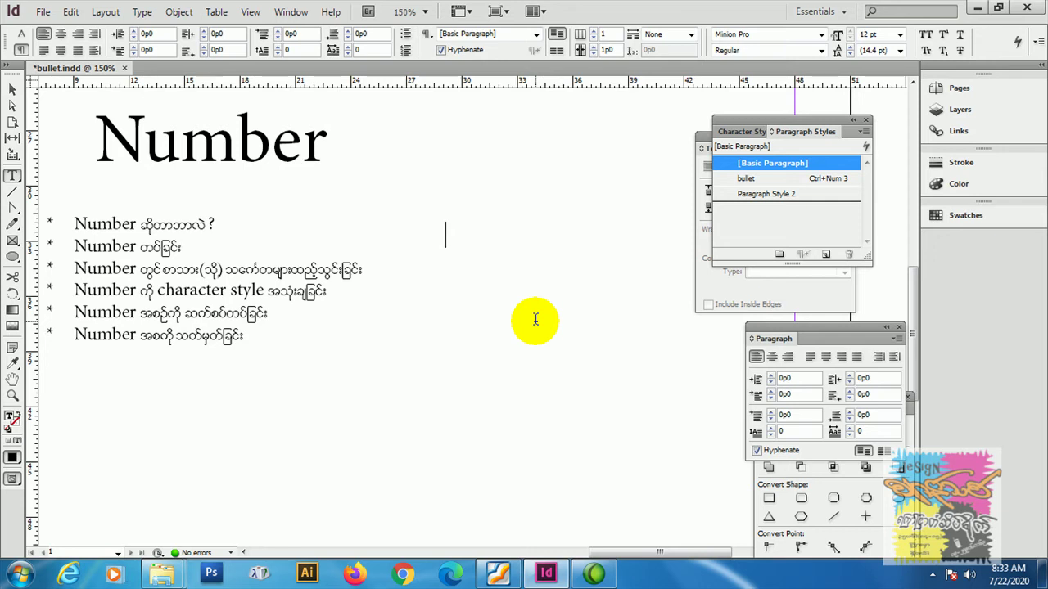
pyautogui.write('apple')
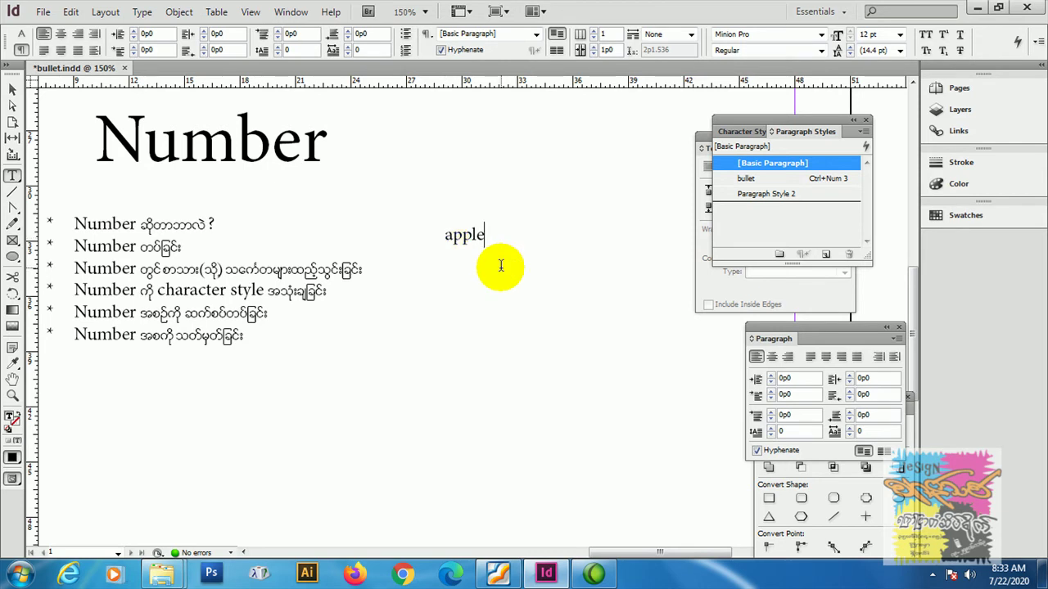
pyautogui.press('Return')
pyautogui.write('orag')
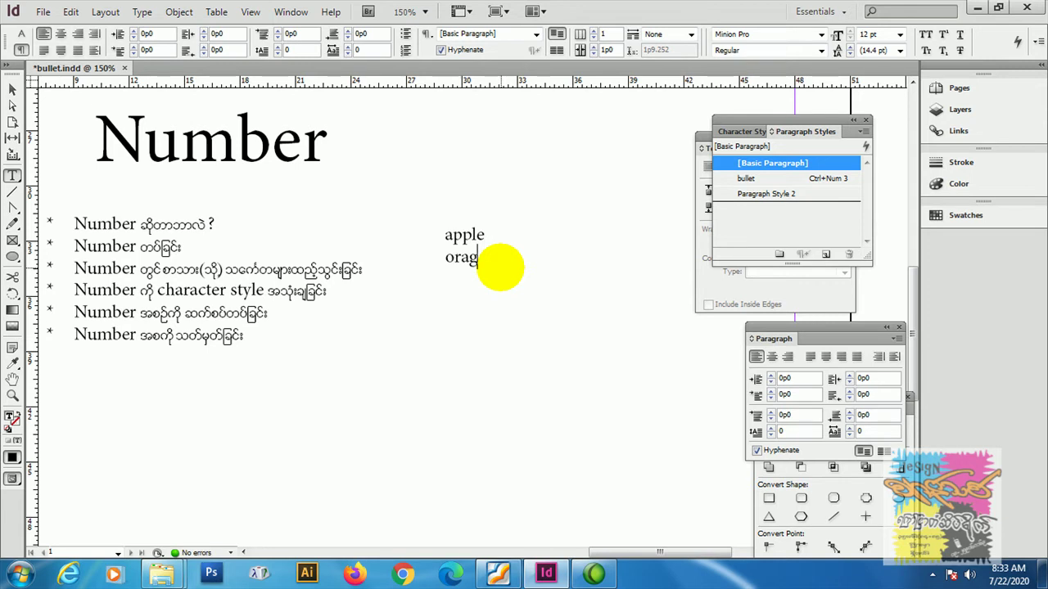
pyautogui.press('BackSpace')
pyautogui.write('nge')
pyautogui.press('Return')
pyautogui.write('cafe')
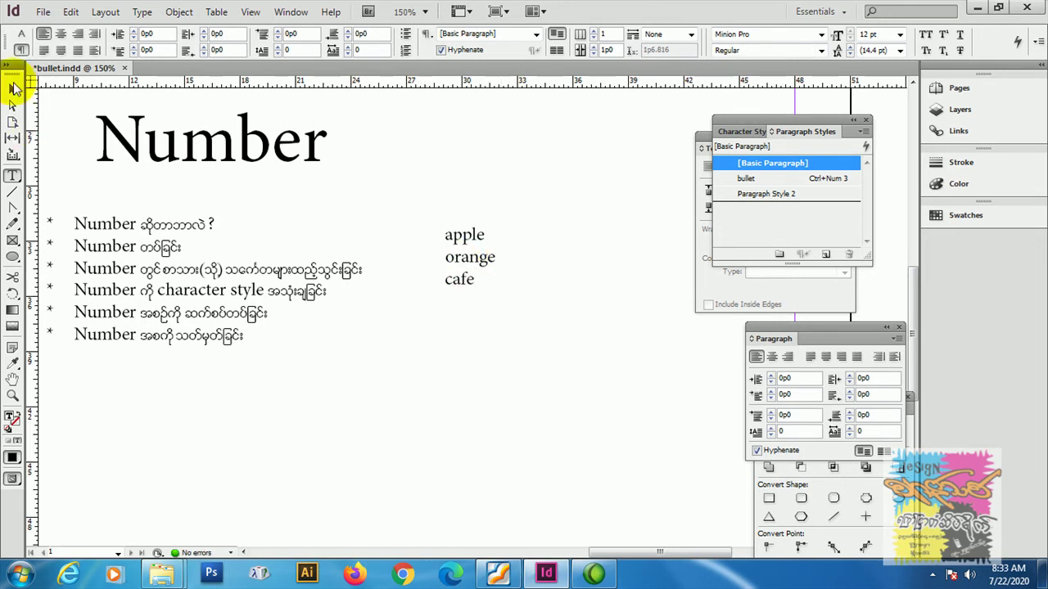
# Apply automatic numbering to the apple, orange and cafe paragraphs.
pyautogui.click(14, 88)
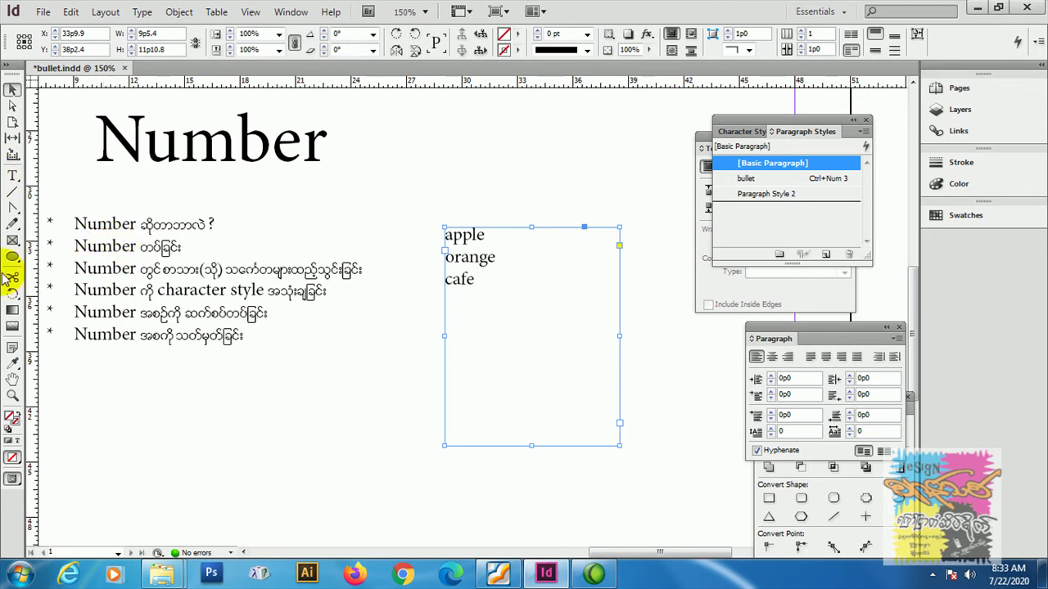
pyautogui.click(12, 176)
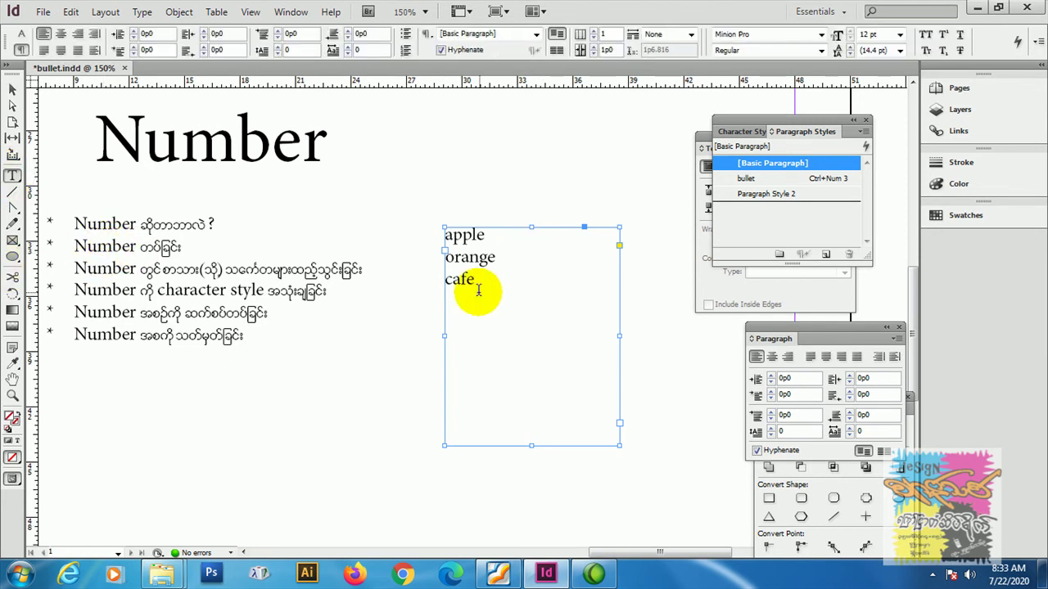
pyautogui.moveTo(477, 280); pyautogui.dragTo(443, 232)
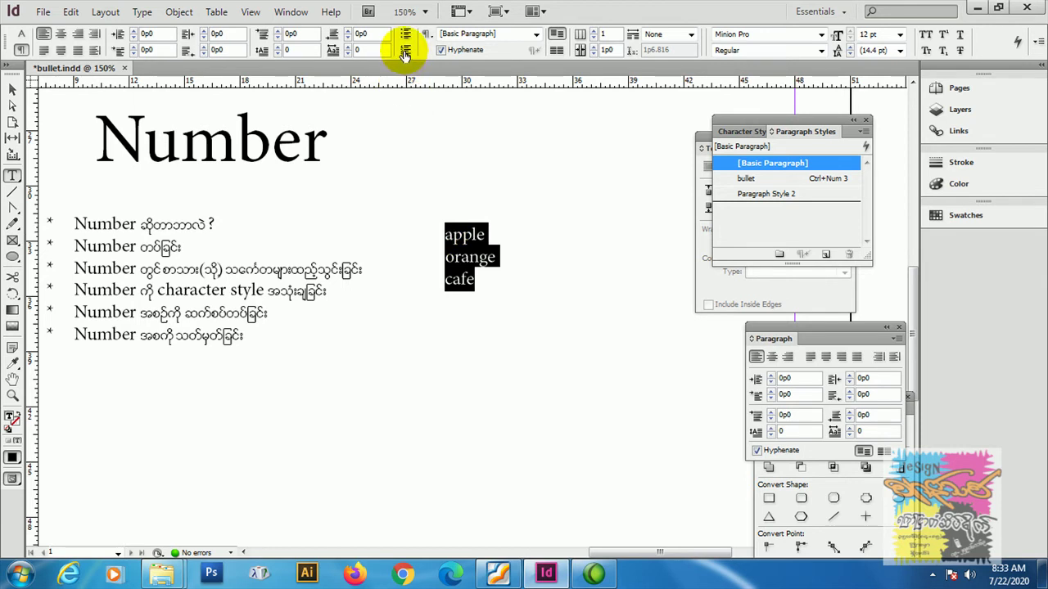
pyautogui.click(405, 52)
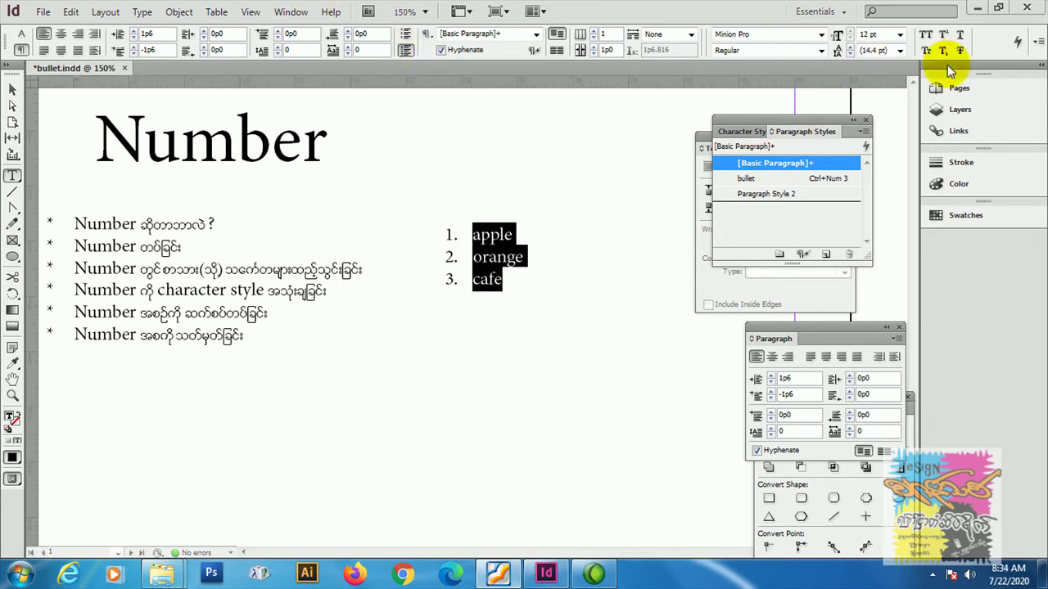
# Examine the Bullets and Numbering settings of the apple, orange and cafe list and accept them as they are.
pyautogui.click(1038, 42)
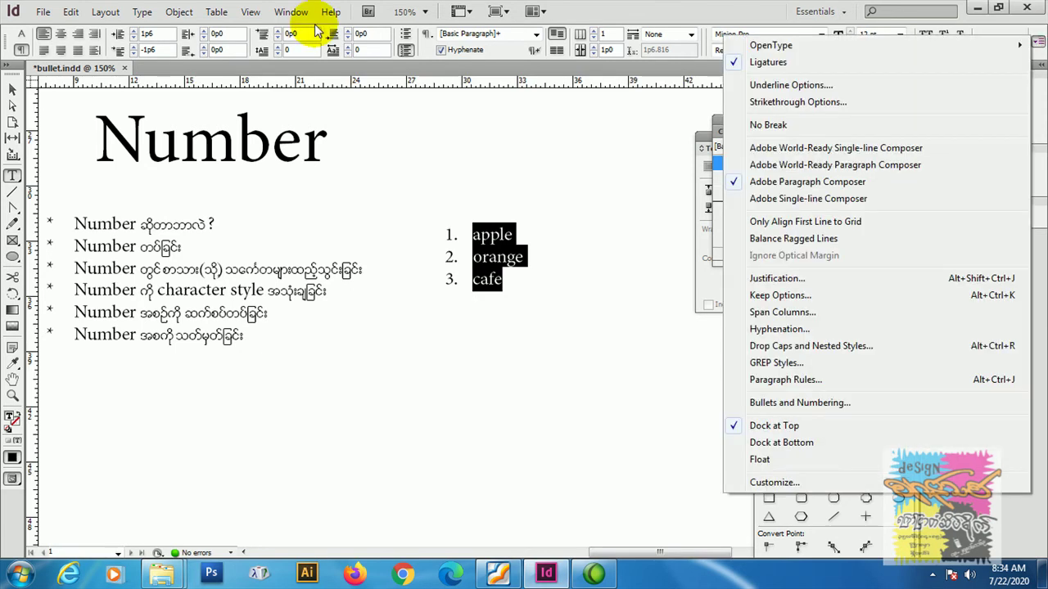
pyautogui.click(290, 11)
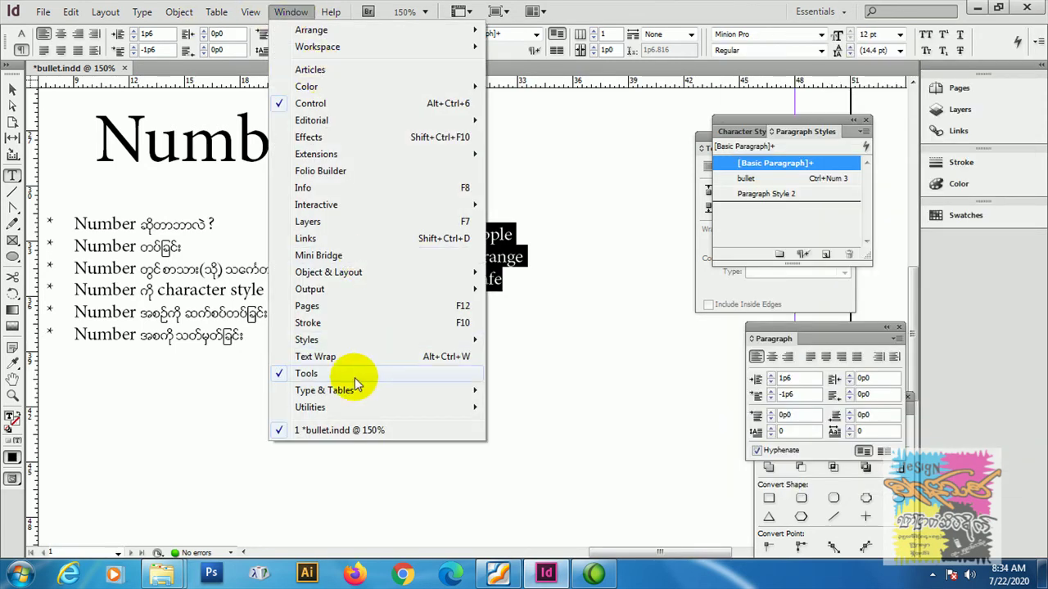
pyautogui.moveTo(355, 400)
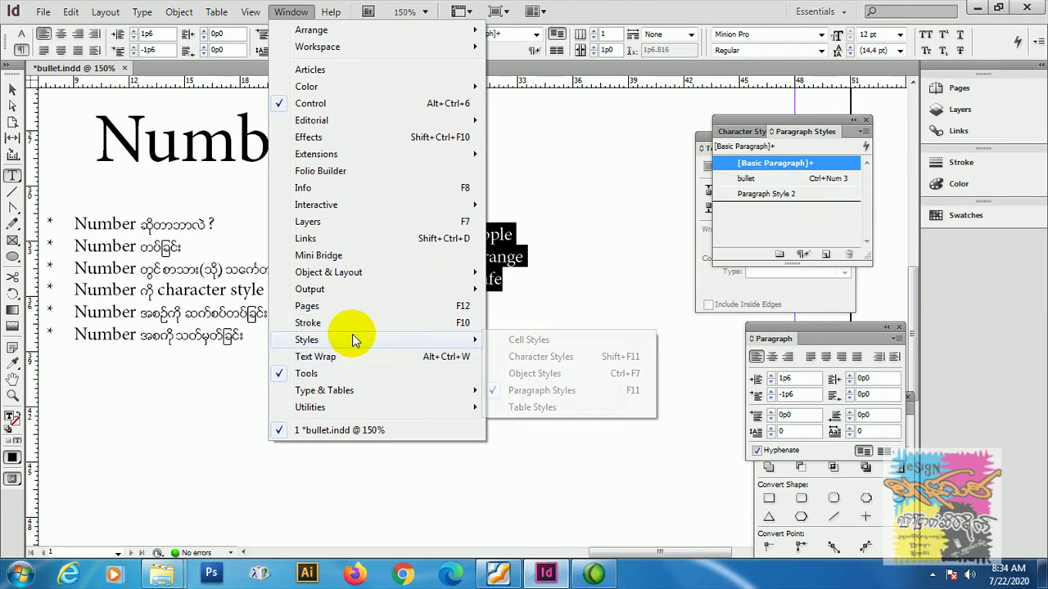
pyautogui.click(823, 338)
pyautogui.moveTo(824, 338); pyautogui.dragTo(605, 93)
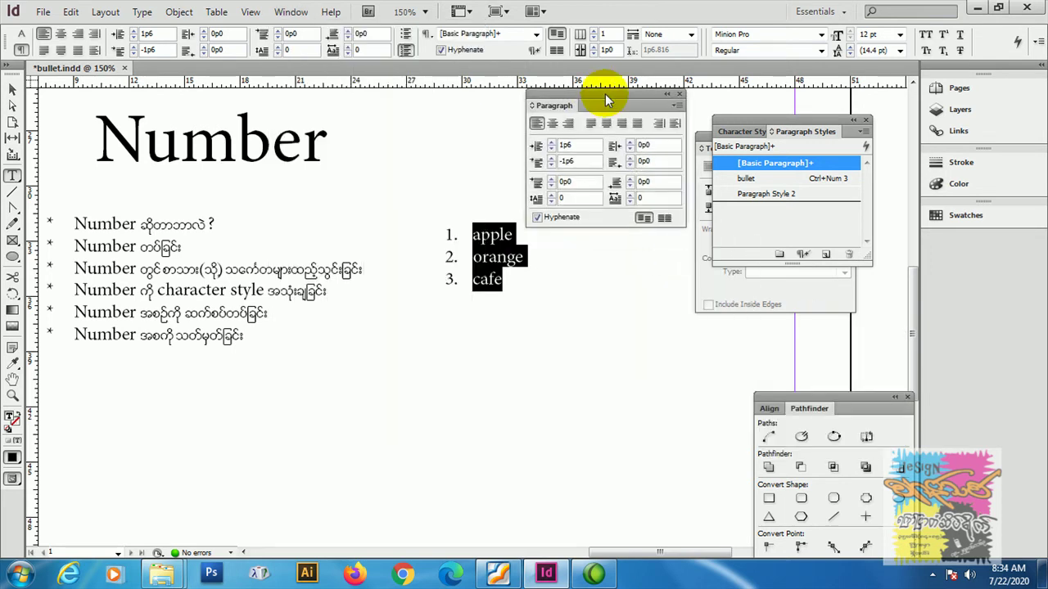
pyautogui.click(677, 105)
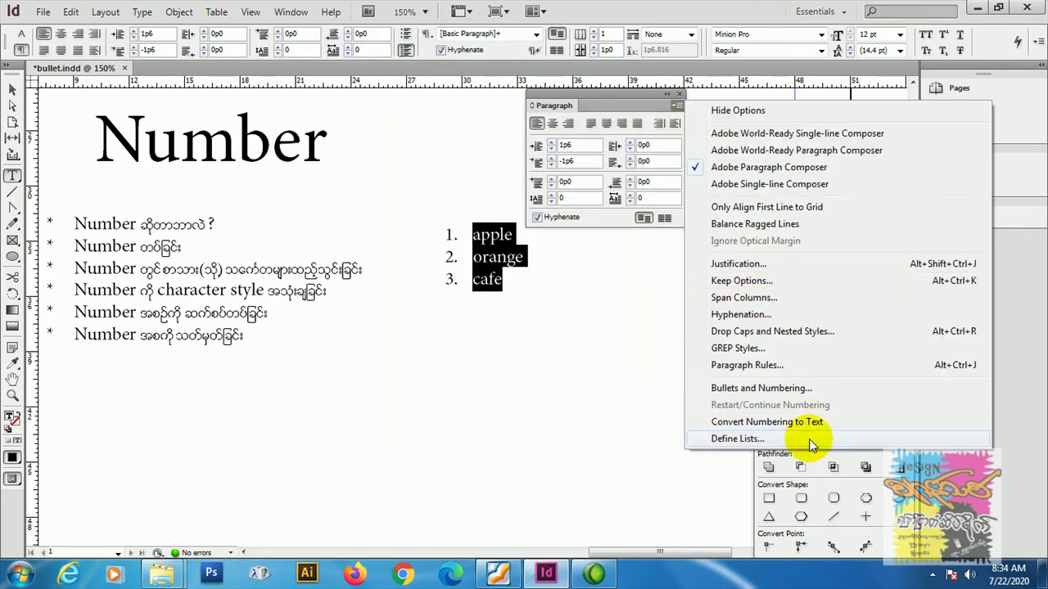
pyautogui.click(791, 388)
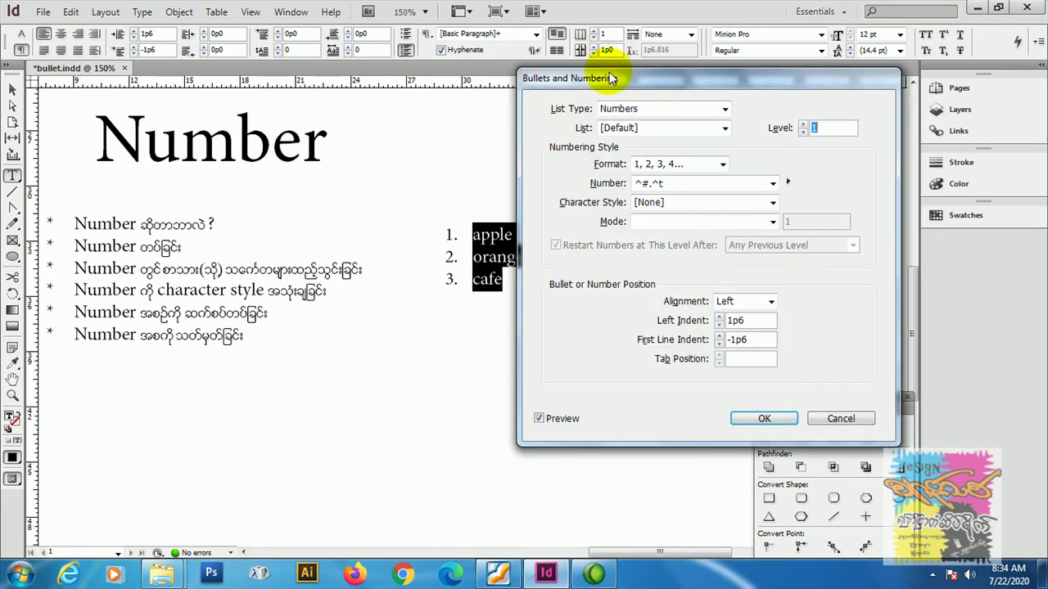
pyautogui.moveTo(589, 74); pyautogui.dragTo(731, 74)
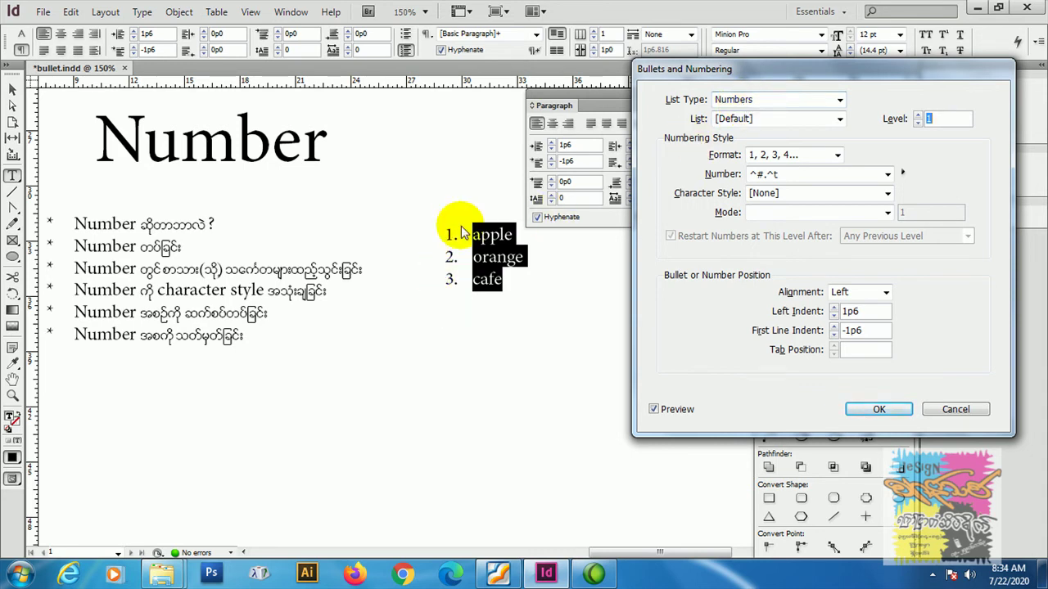
pyautogui.click(877, 411)
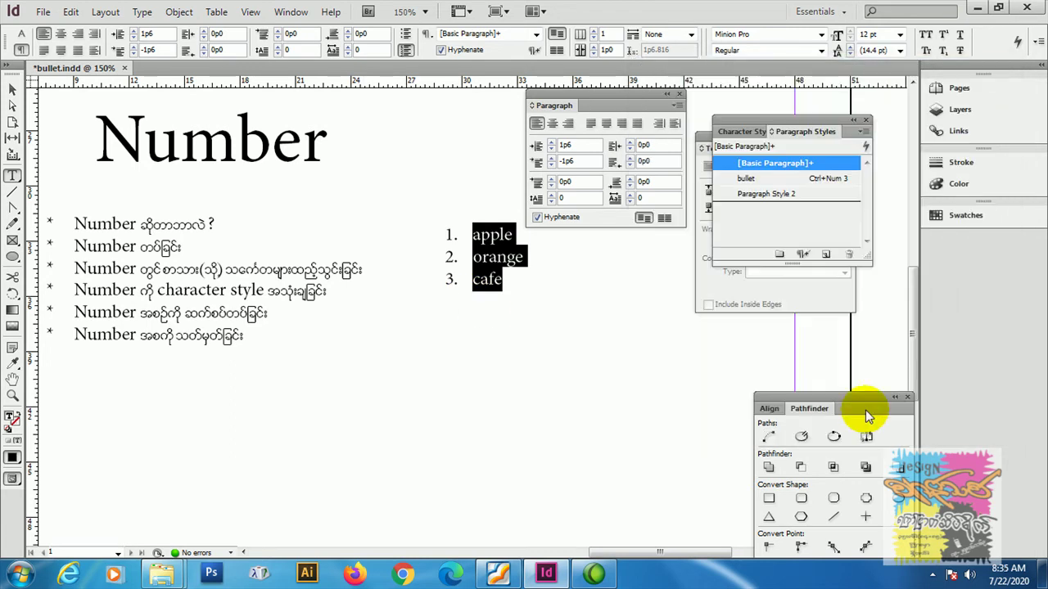
# Remove the orange item and its empty paragraph from the automatically numbered list.
pyautogui.click(483, 297)
pyautogui.click(473, 257)
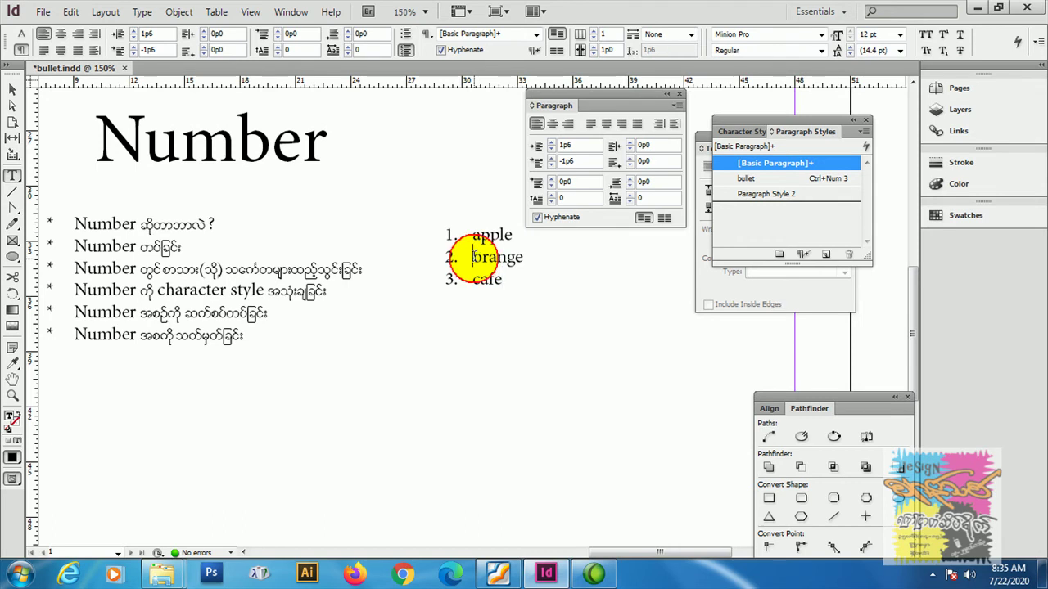
pyautogui.moveTo(539, 257); pyautogui.dragTo(427, 258)
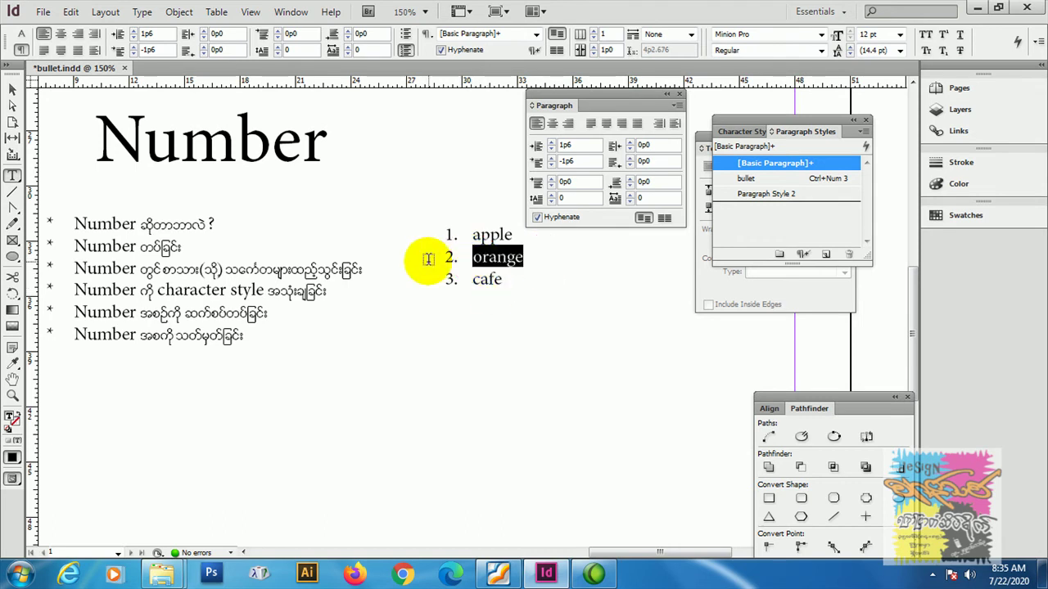
pyautogui.press('BackSpace')
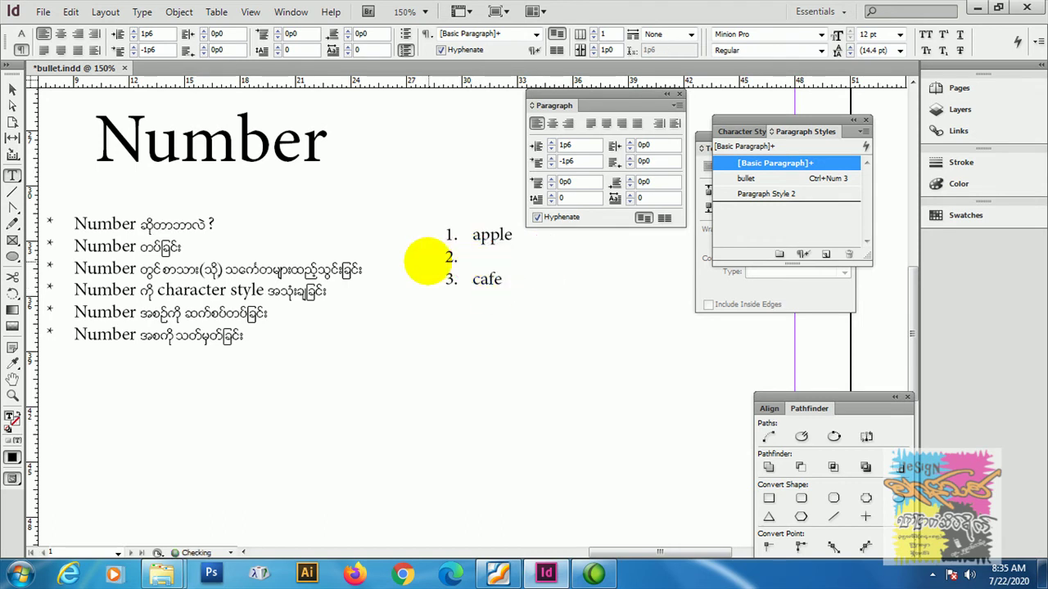
pyautogui.click(447, 279)
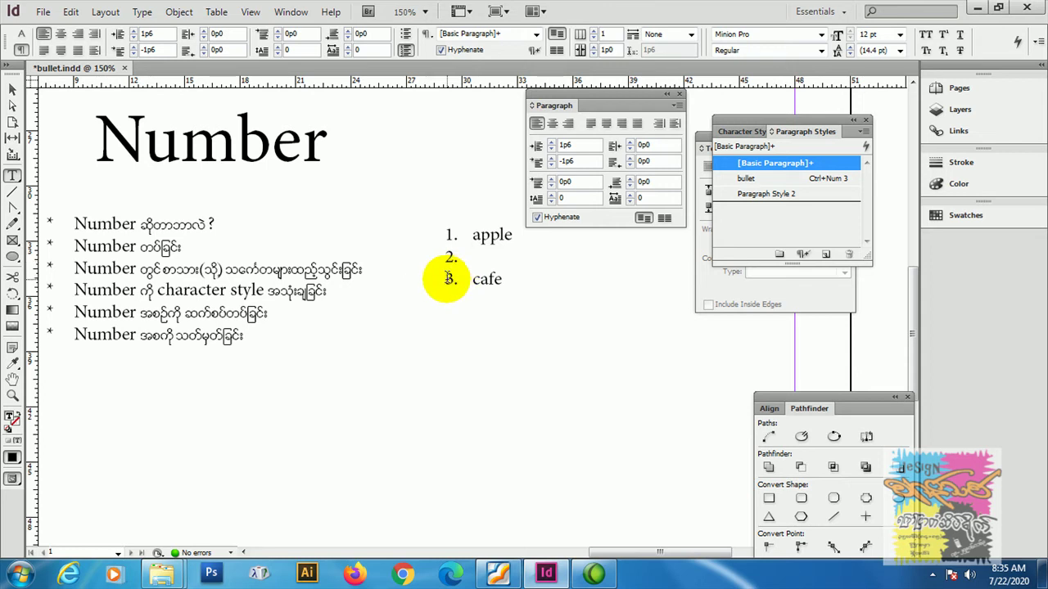
pyautogui.press('BackSpace')
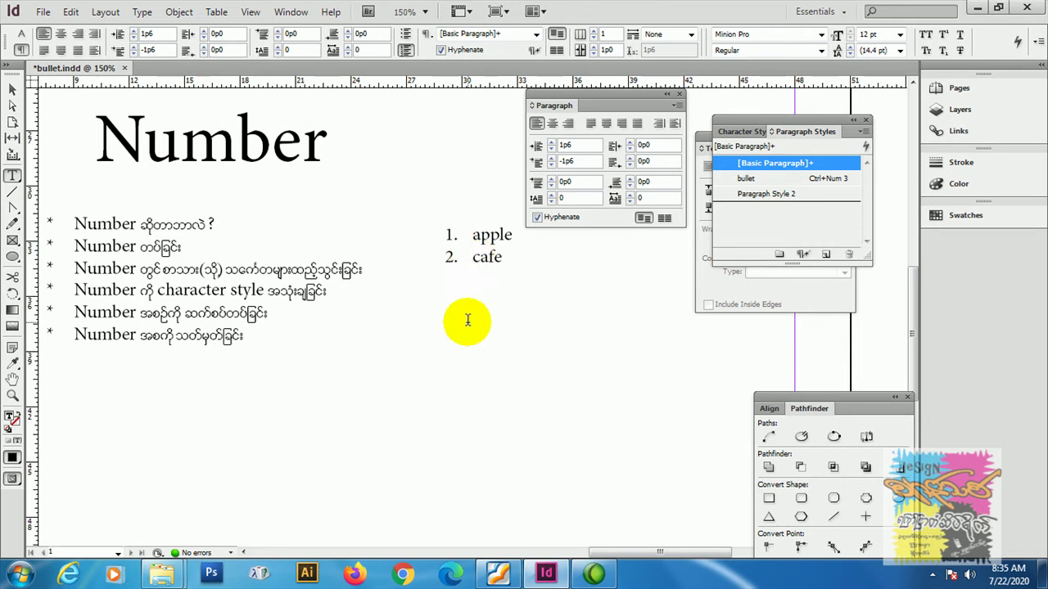
# Add fruit as a new item below cafe in the automatically numbered list.
pyautogui.click(509, 262)
pyautogui.press('Return')
pyautogui.write('3')
pyautogui.press('BackSpace')
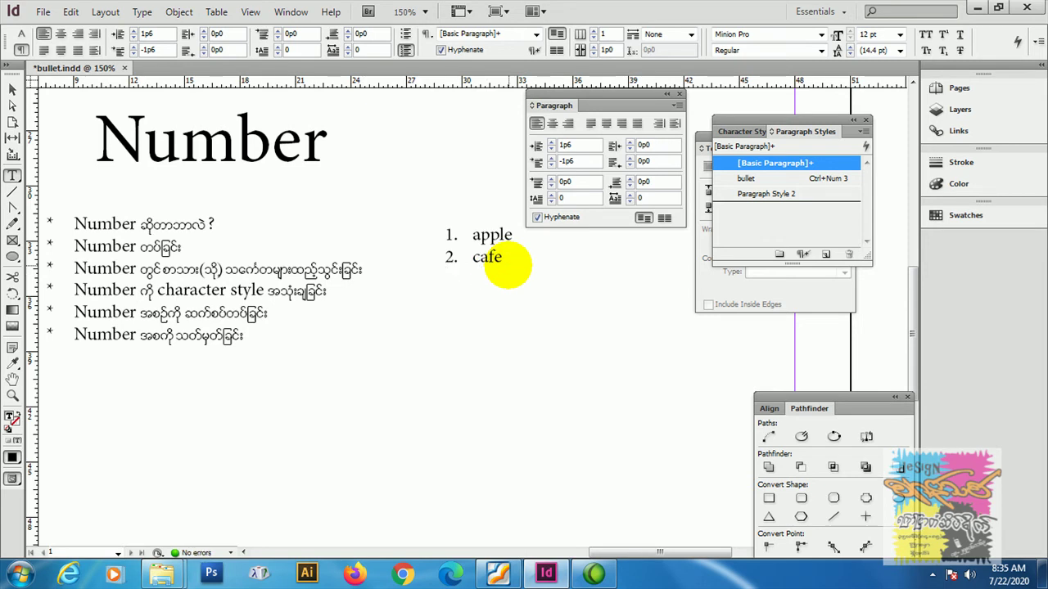
pyautogui.write('fruie')
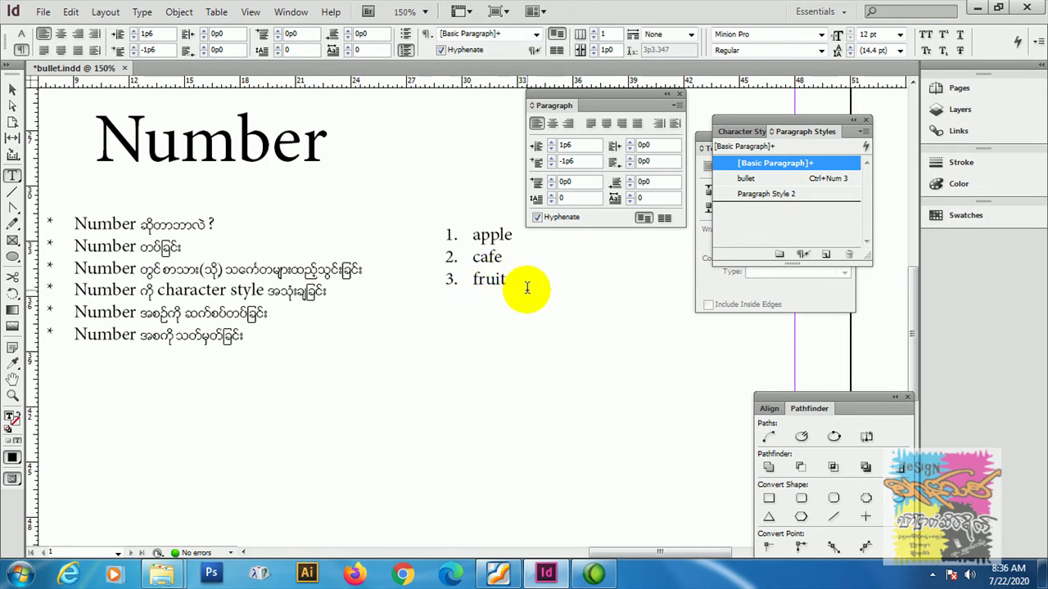
# Examine the number code, period and tab code in the Bullets and Numbering expression of the apple, cafe and fruit list.
pyautogui.moveTo(527, 287); pyautogui.dragTo(554, 221)
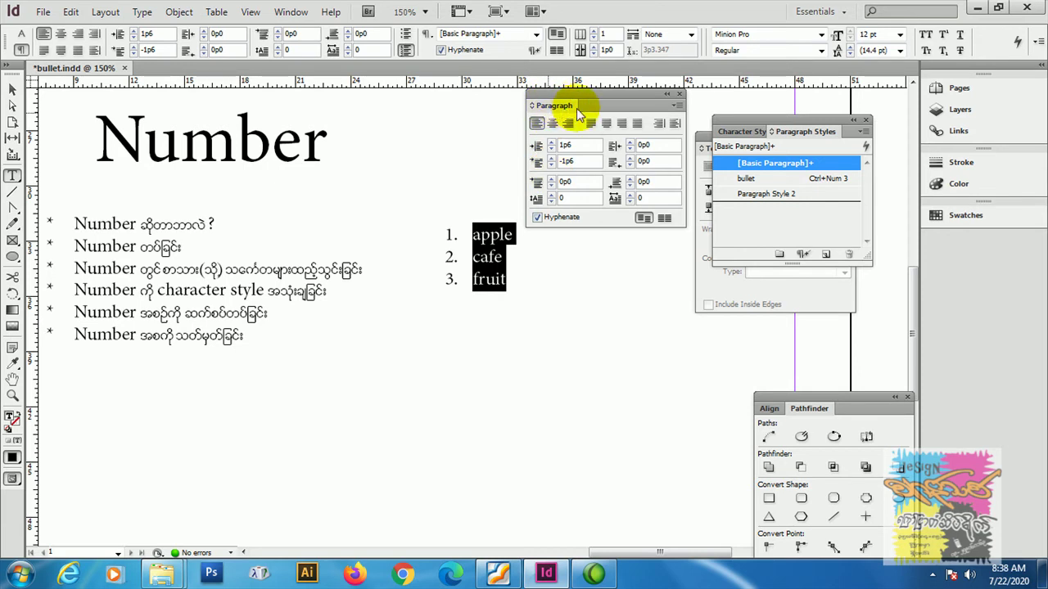
pyautogui.click(675, 107)
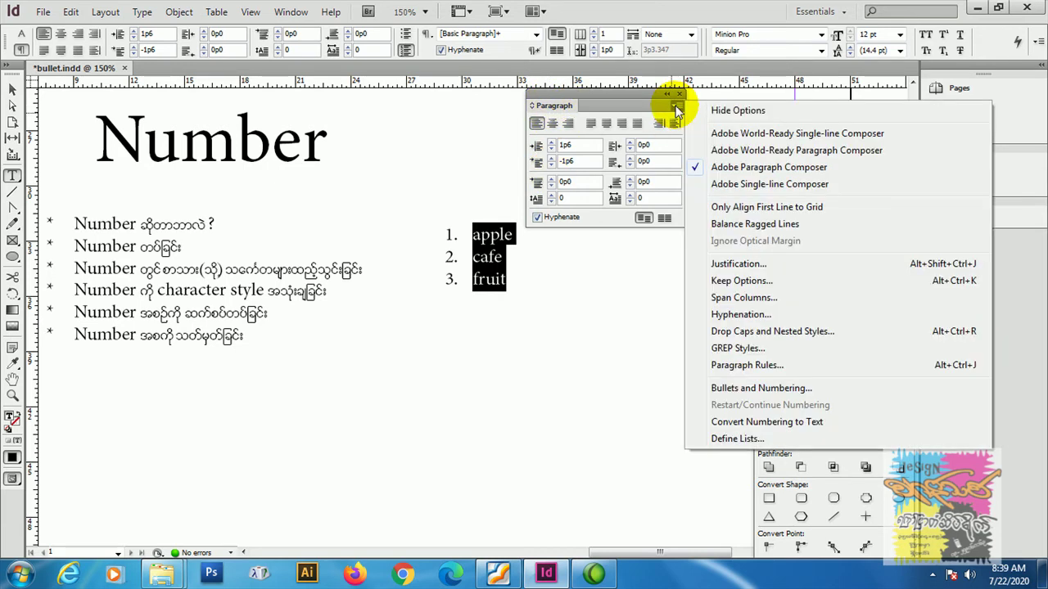
pyautogui.click(782, 390)
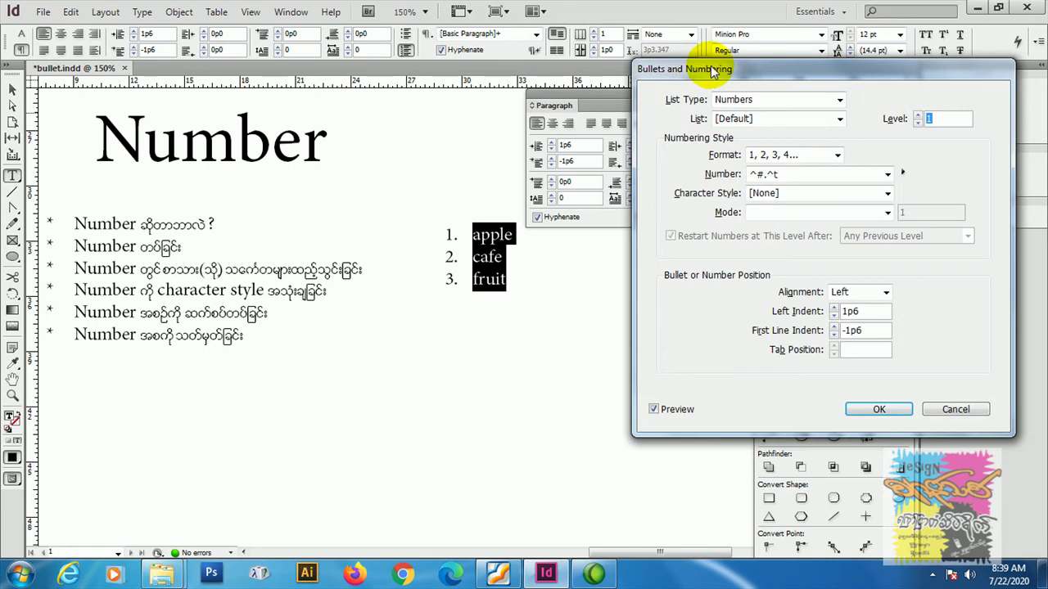
pyautogui.moveTo(742, 82); pyautogui.dragTo(774, 69)
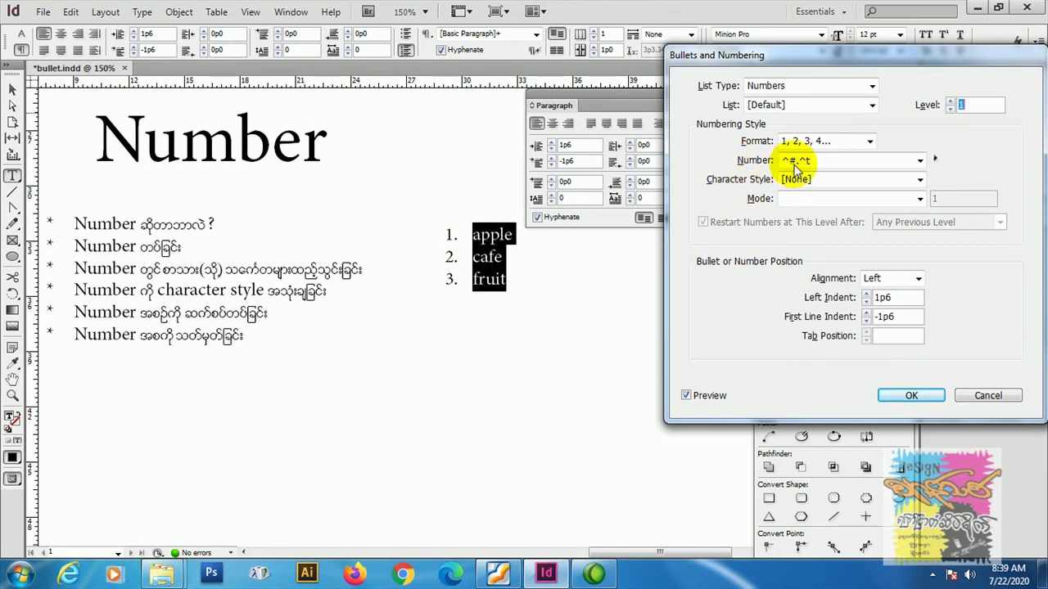
pyautogui.write('.')
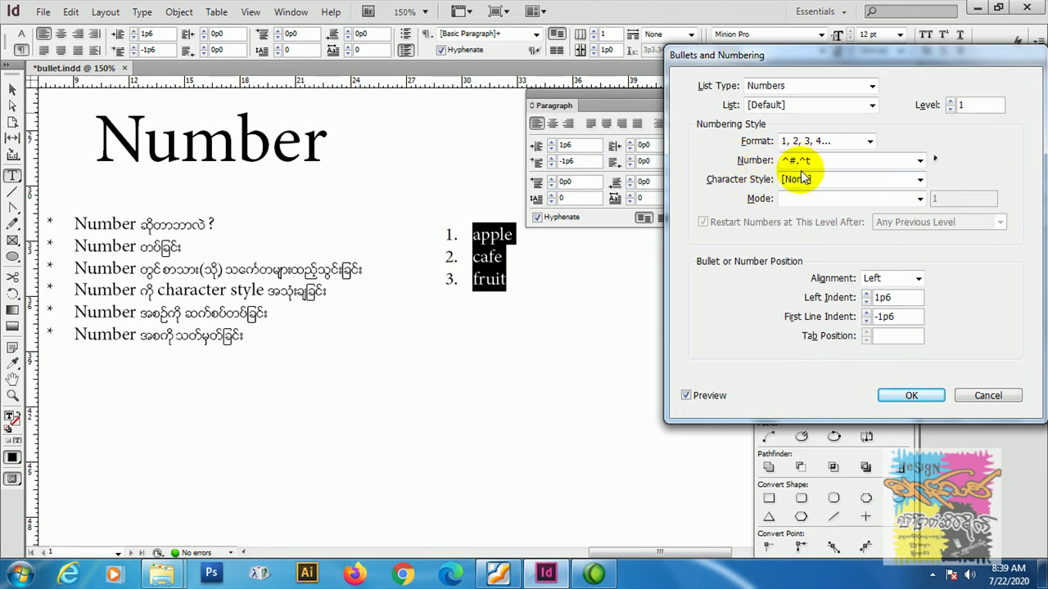
pyautogui.press('BackSpace')
pyautogui.moveTo(798, 162); pyautogui.dragTo(780, 160)
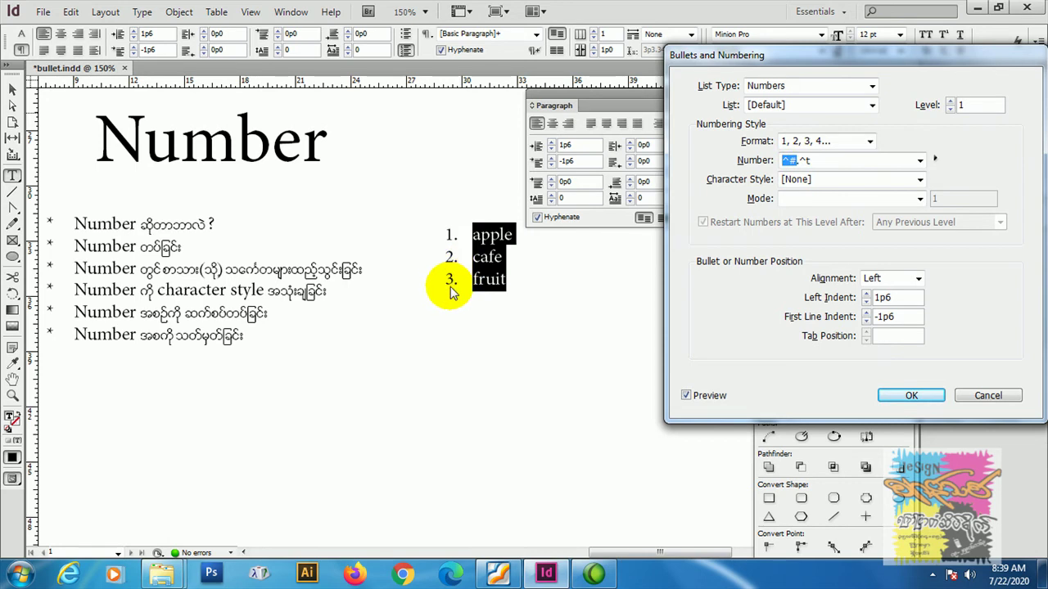
pyautogui.click(839, 163)
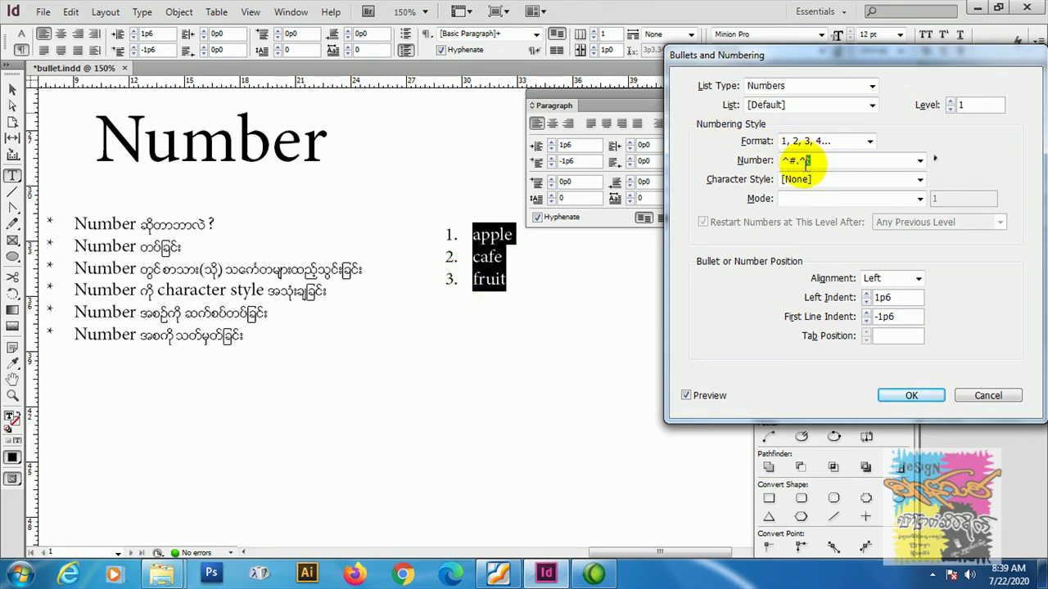
pyautogui.doubleClick(807, 161)
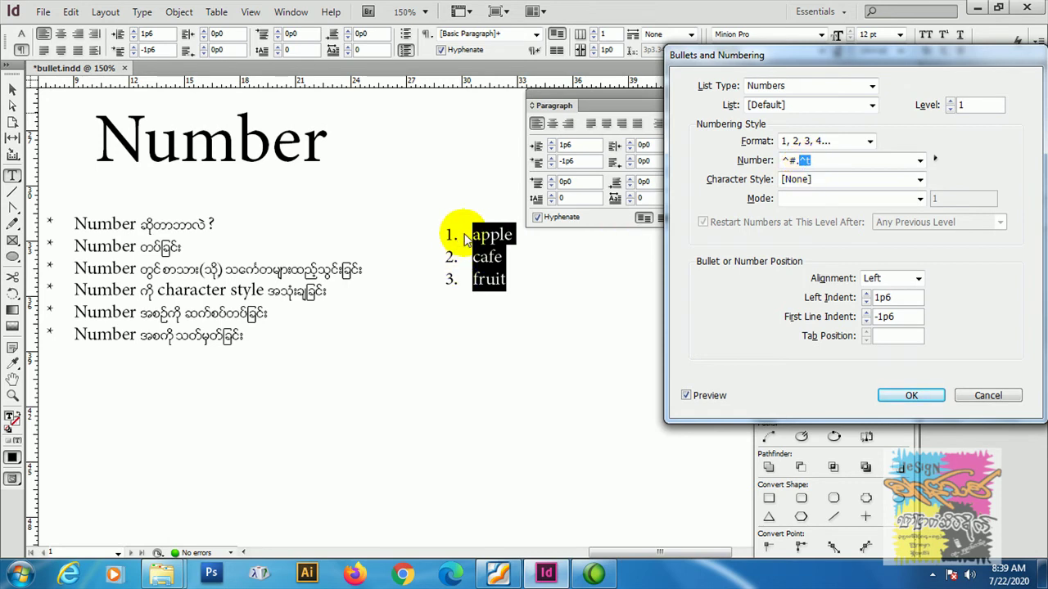
pyautogui.click(827, 164)
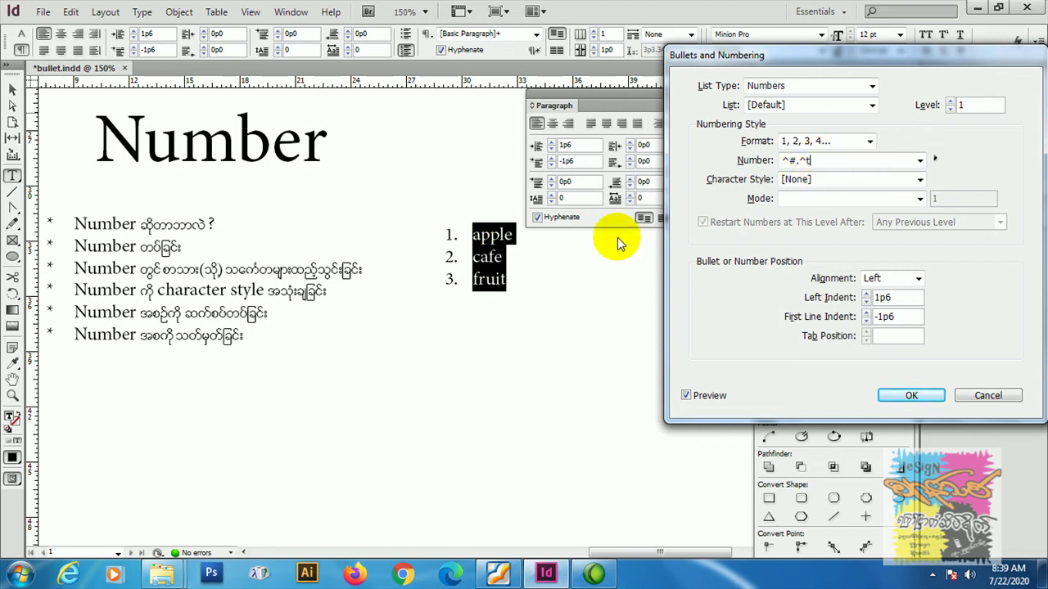
# Replace the period in the list's number expression with a hyphen, giving ^#-^t, and apply it.
pyautogui.doubleClick(799, 162)
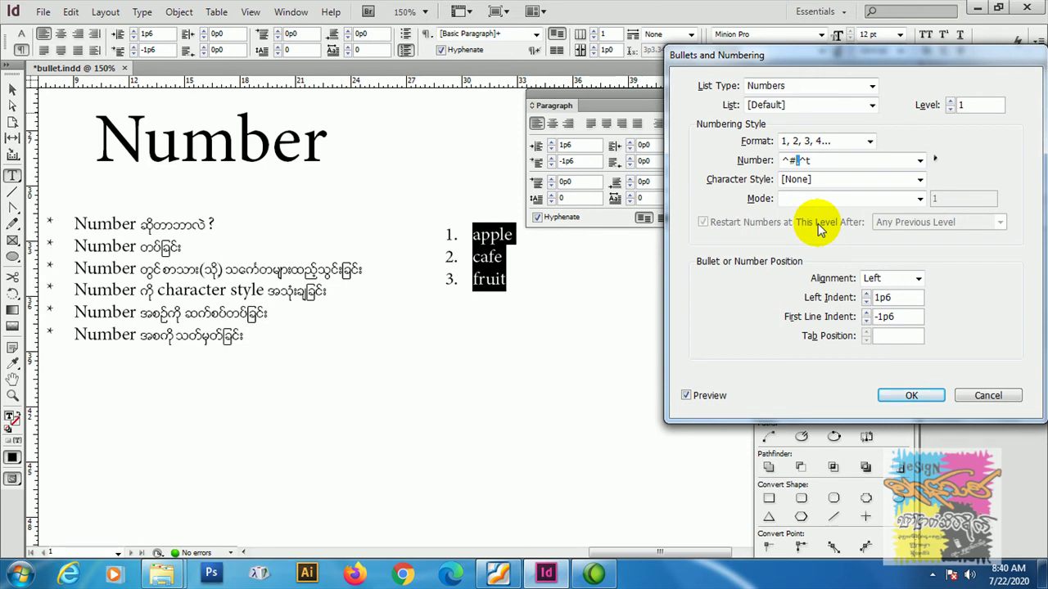
pyautogui.write('-')
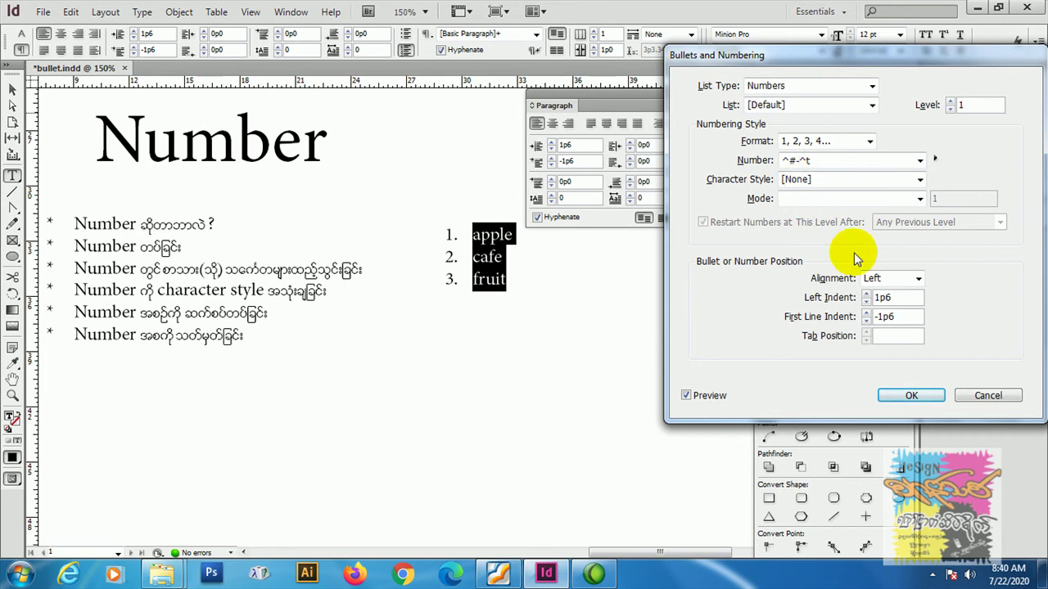
pyautogui.click(912, 397)
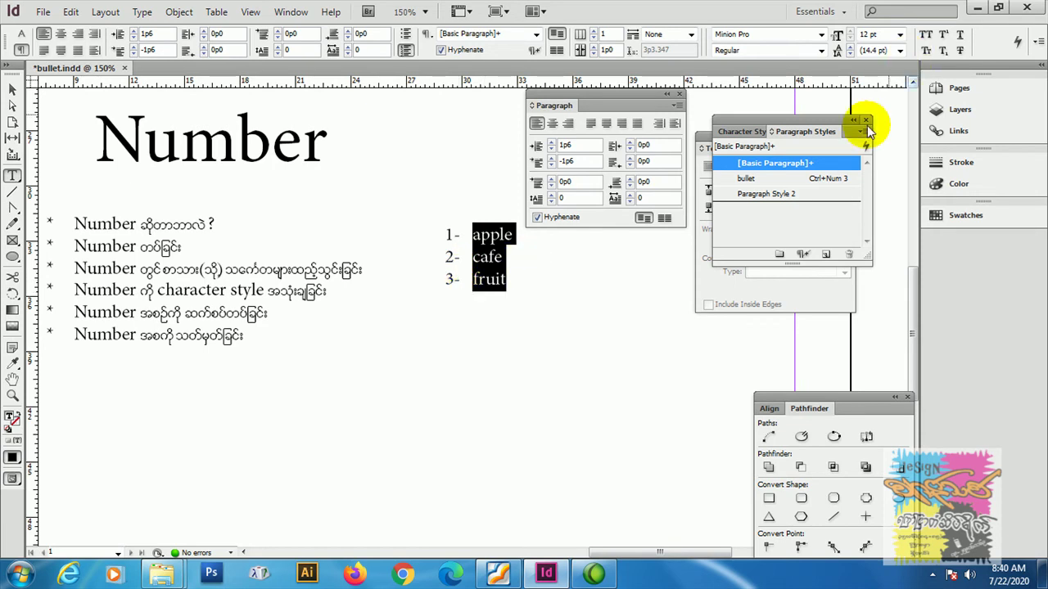
# Replace the hyphen in the list's number expression with abc, giving ^#abc^t, and apply it.
pyautogui.click(679, 115)
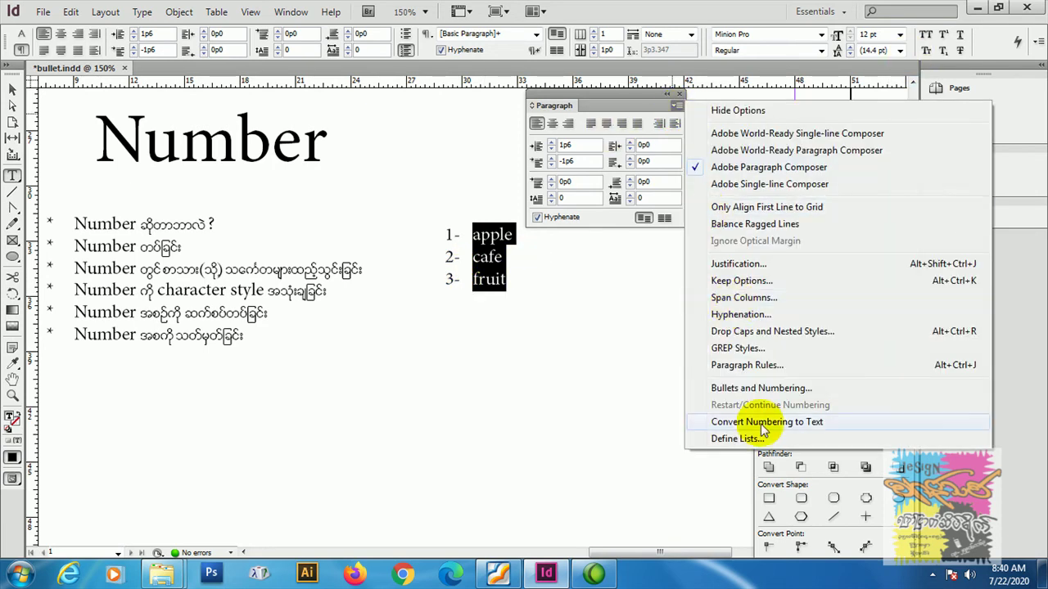
pyautogui.click(770, 389)
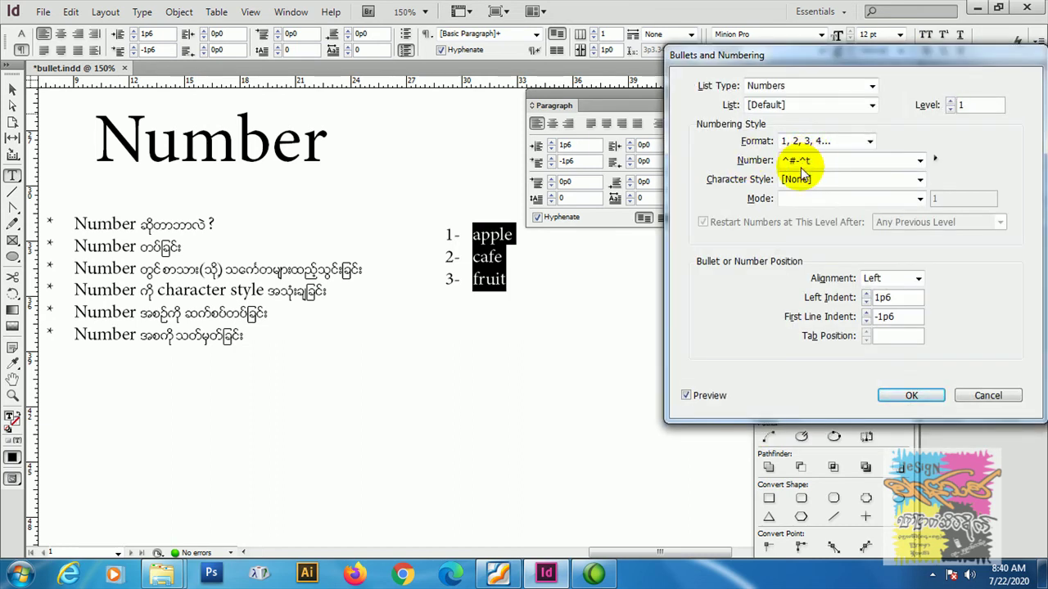
pyautogui.click(800, 168)
pyautogui.write('abc')
pyautogui.click(908, 397)
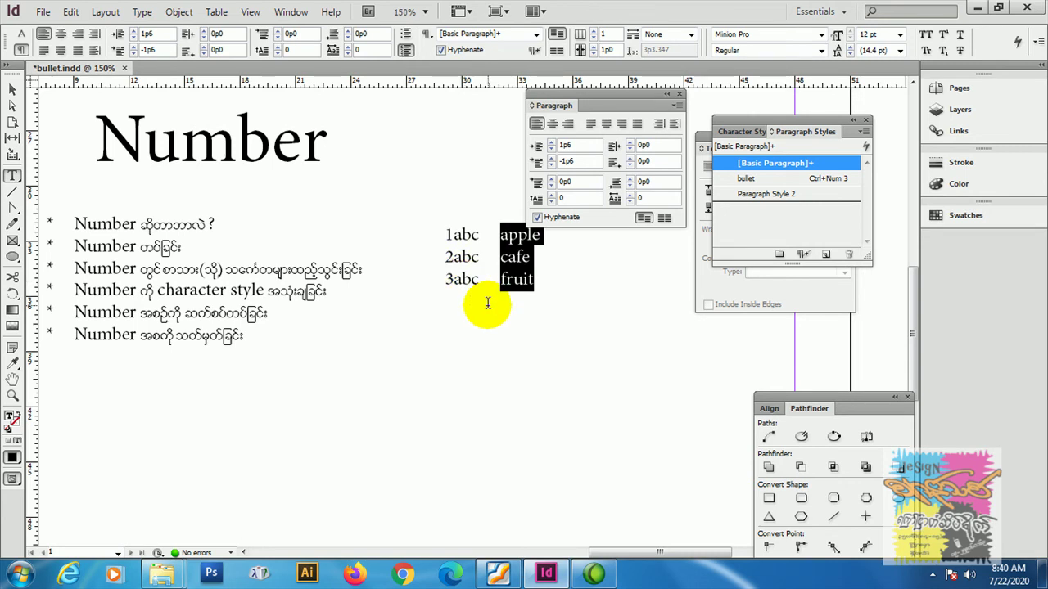
# Remove abc from the list's number expression and put the prefix a before the number code, giving a^#^t.
pyautogui.click(674, 106)
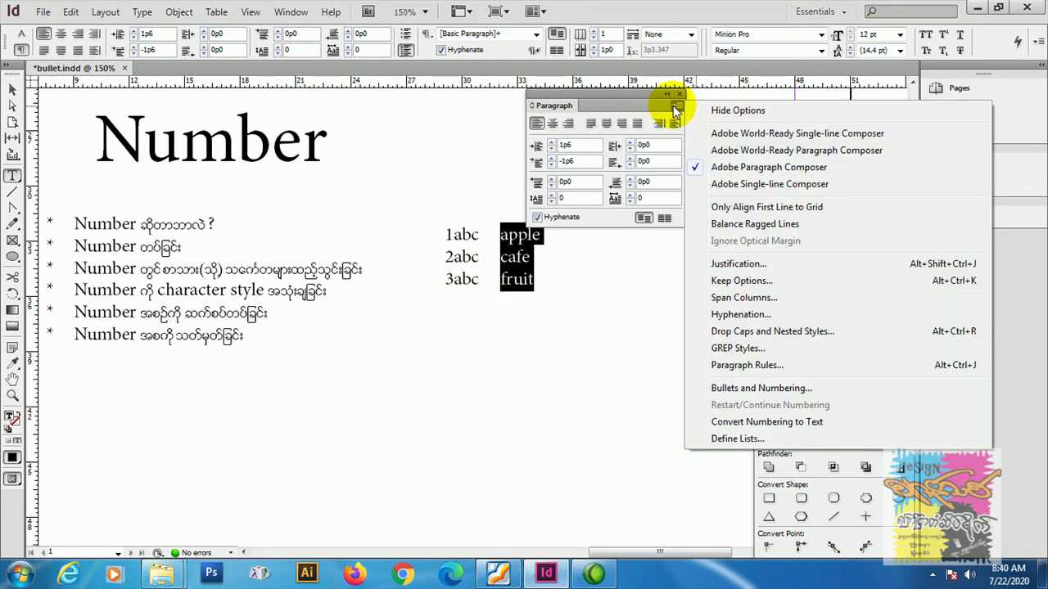
pyautogui.click(772, 388)
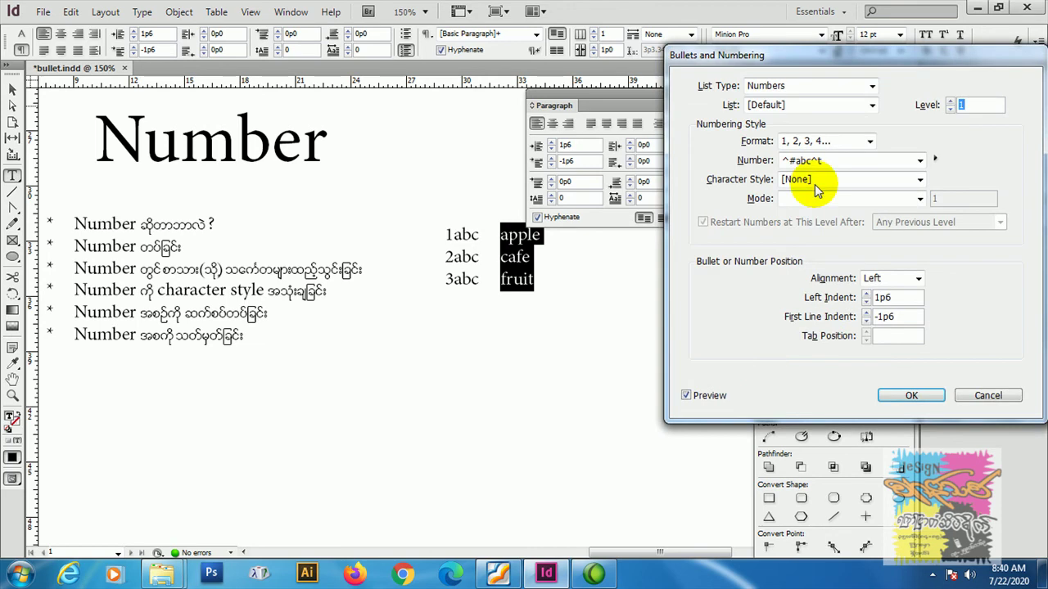
pyautogui.click(813, 162)
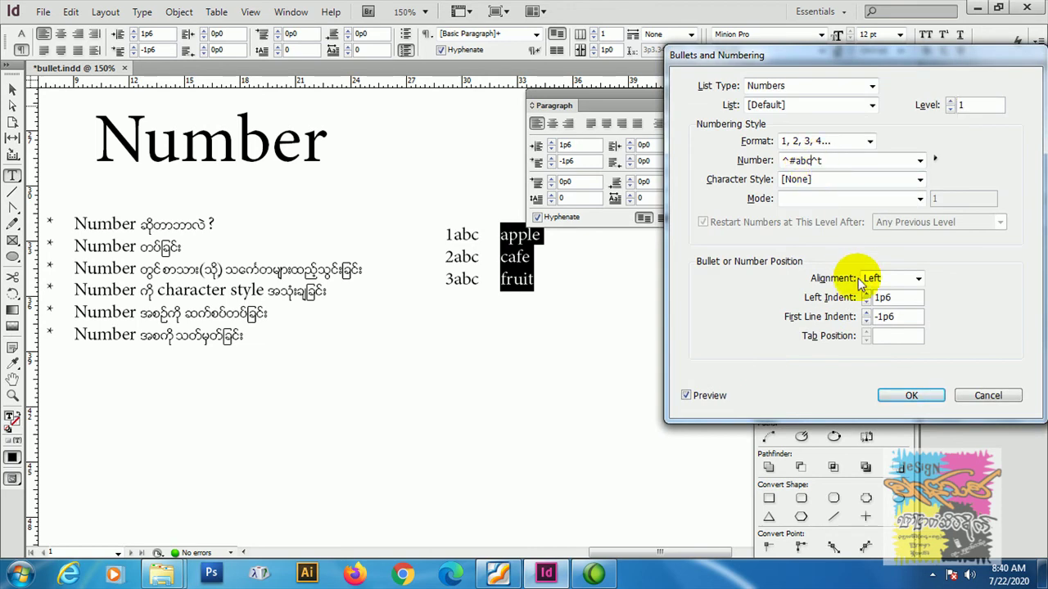
pyautogui.press('BackSpace')
pyautogui.press('BackSpace')
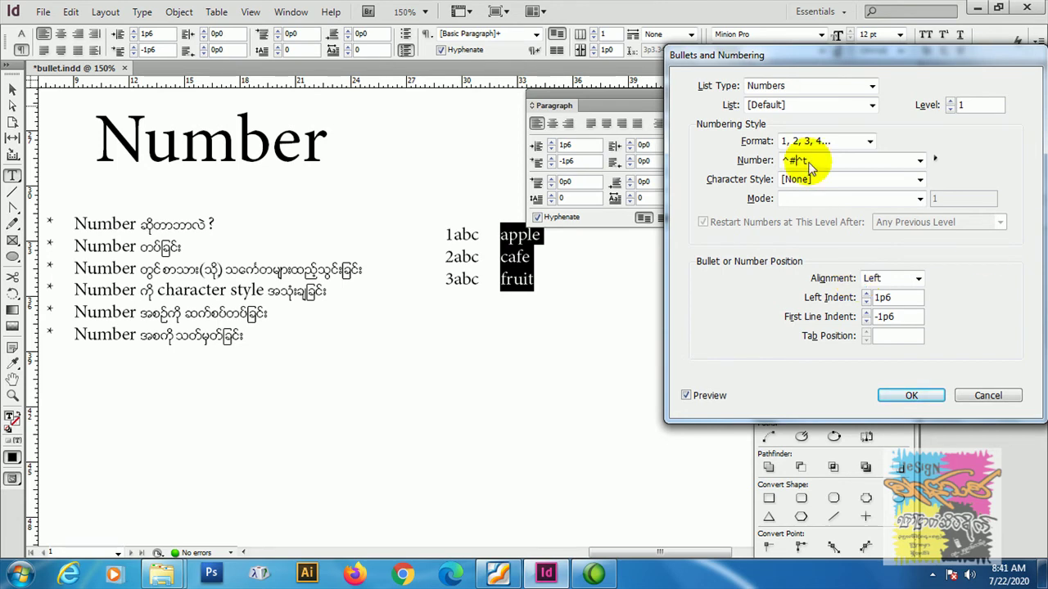
pyautogui.click(783, 161)
pyautogui.write('a')
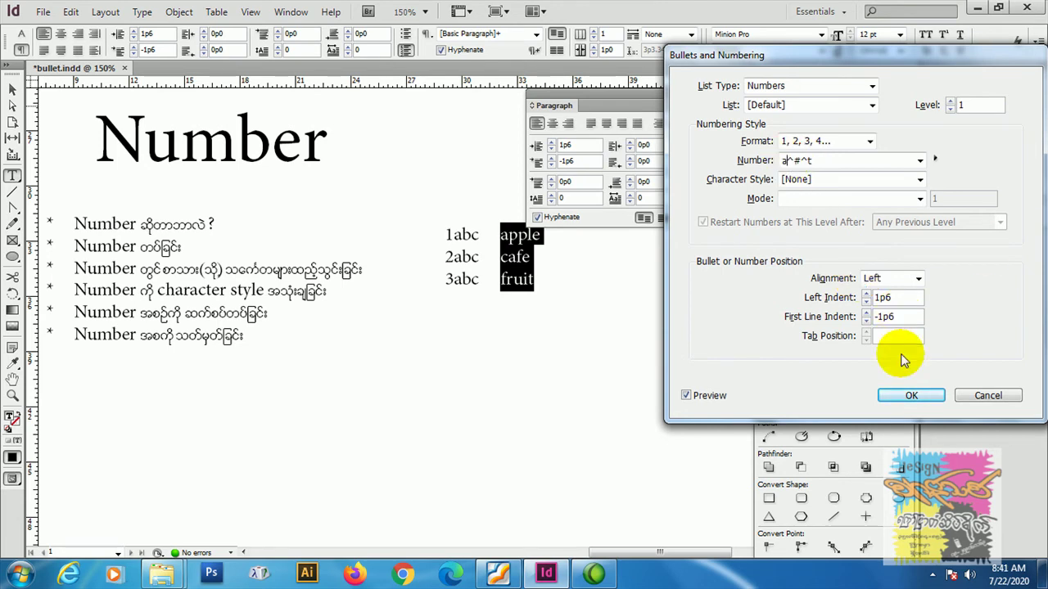
pyautogui.click(912, 395)
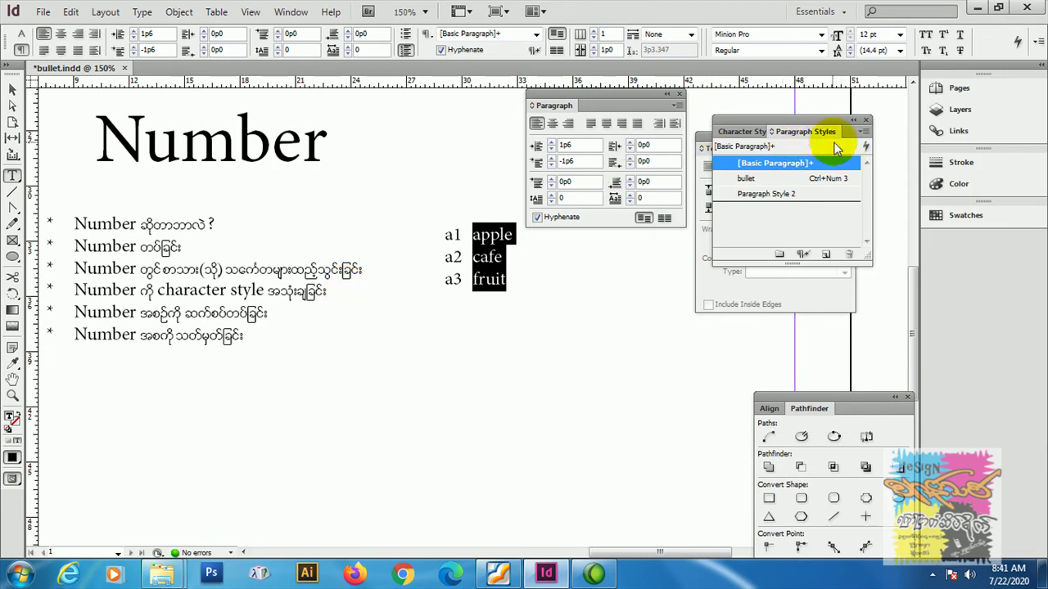
# Remove the prefix a from the list's number expression, leaving ^#^t, and apply it.
pyautogui.click(676, 106)
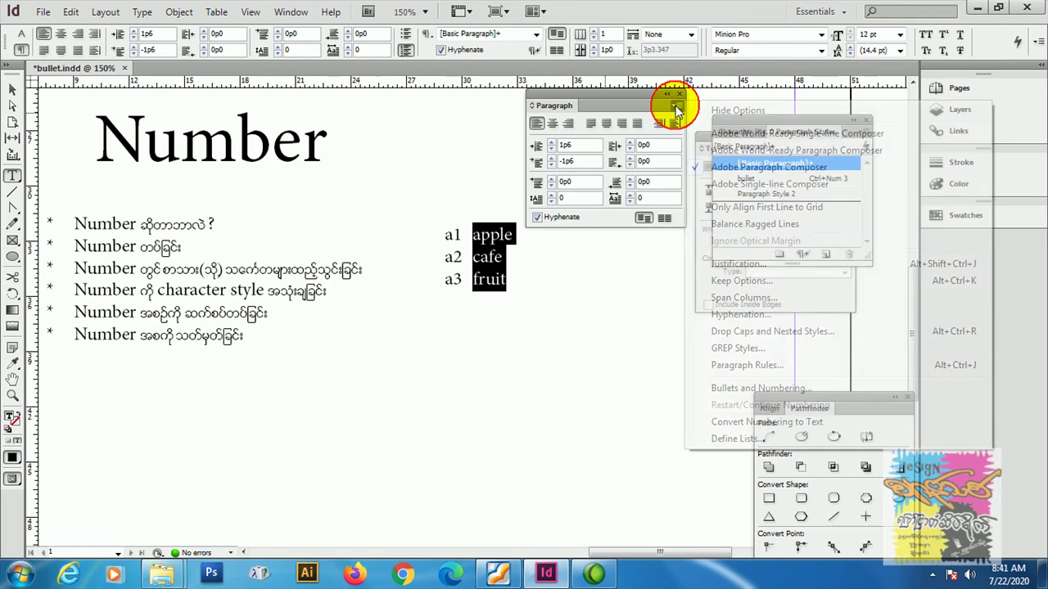
pyautogui.click(774, 390)
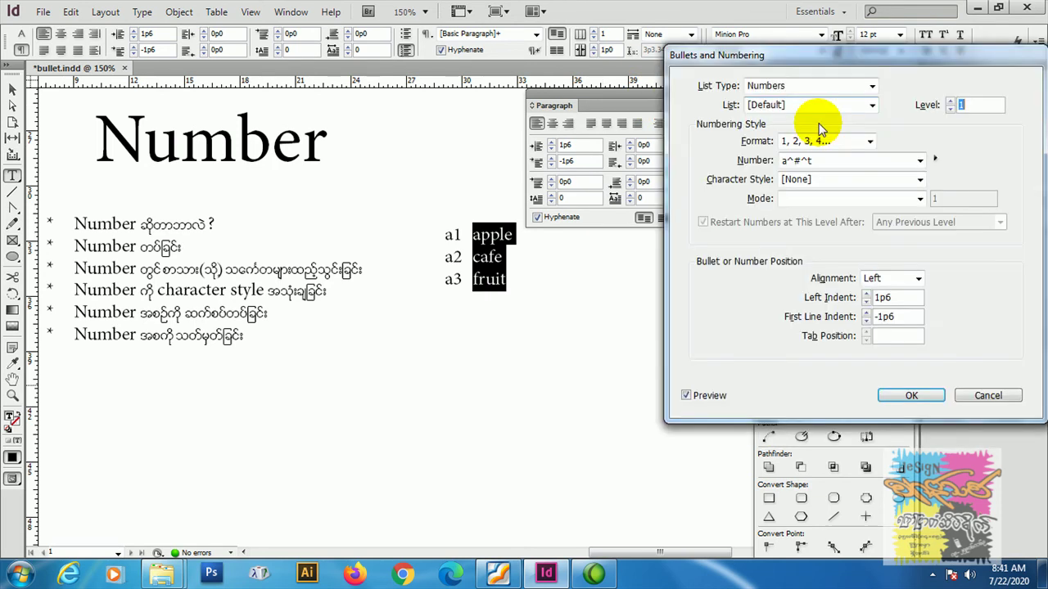
pyautogui.click(789, 163)
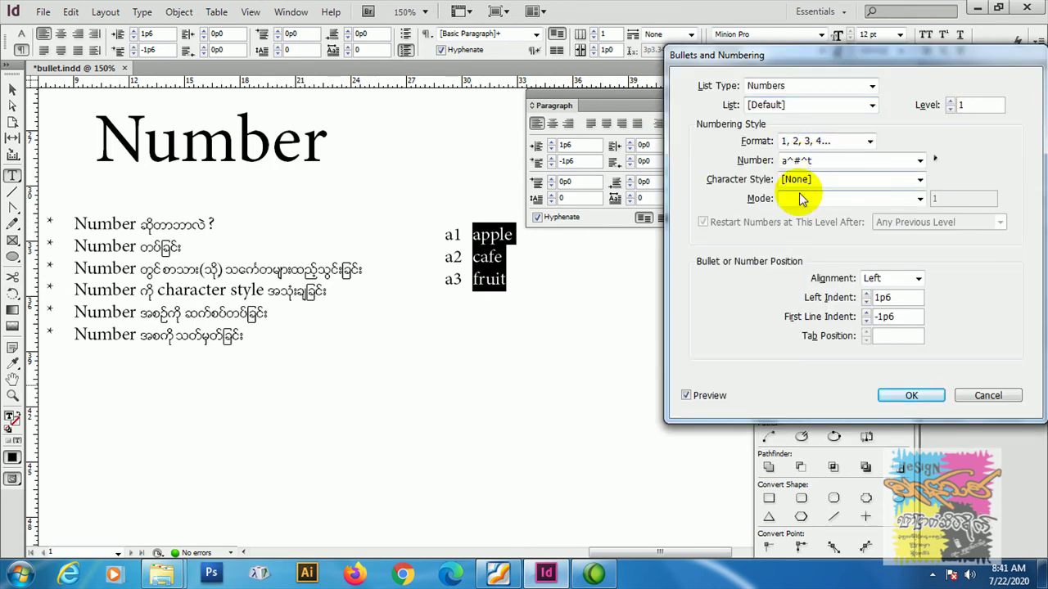
pyautogui.press('BackSpace')
pyautogui.press('Tab')
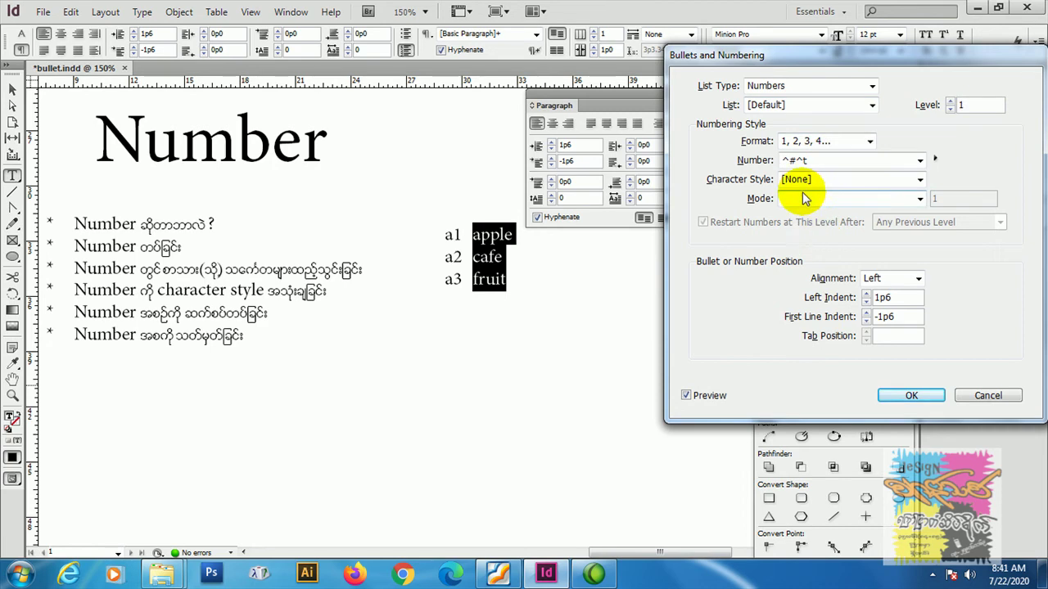
pyautogui.click(909, 395)
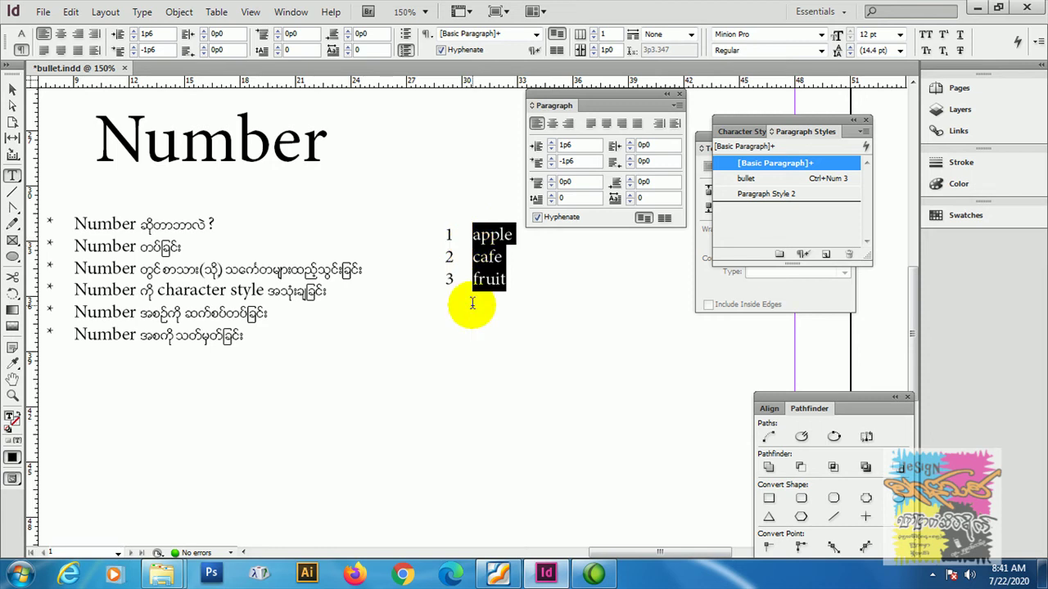
# Remove the tab code ^t from the number expression of the apple paragraph only and apply it.
pyautogui.click(675, 106)
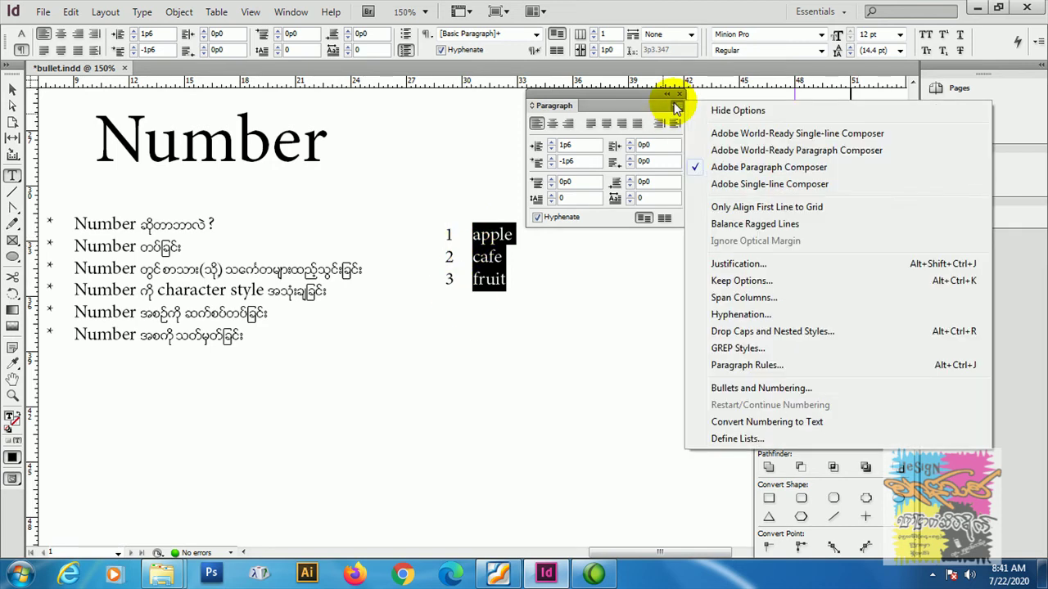
pyautogui.click(463, 235)
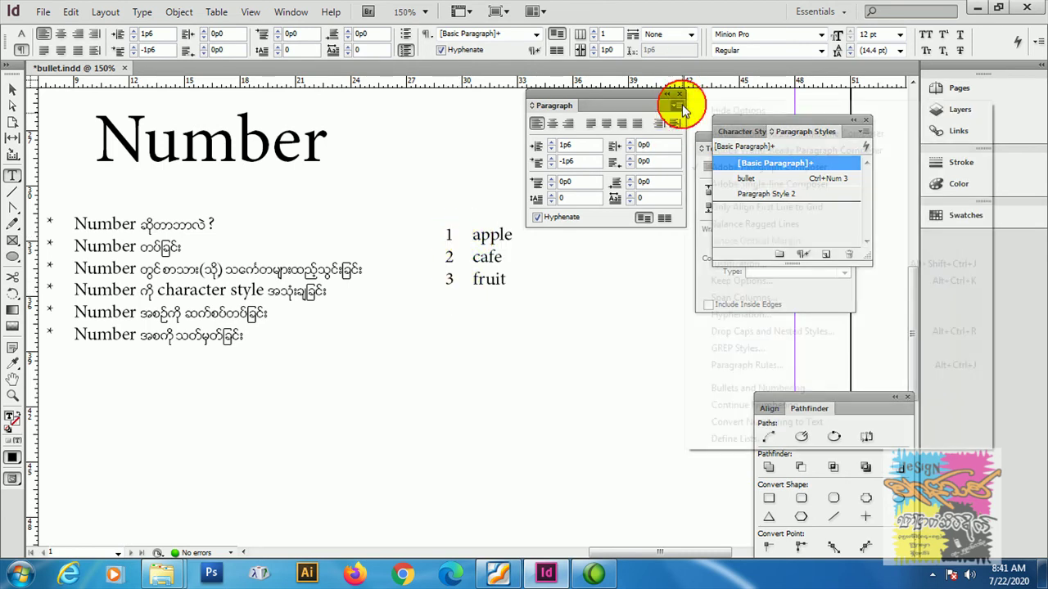
pyautogui.click(682, 104)
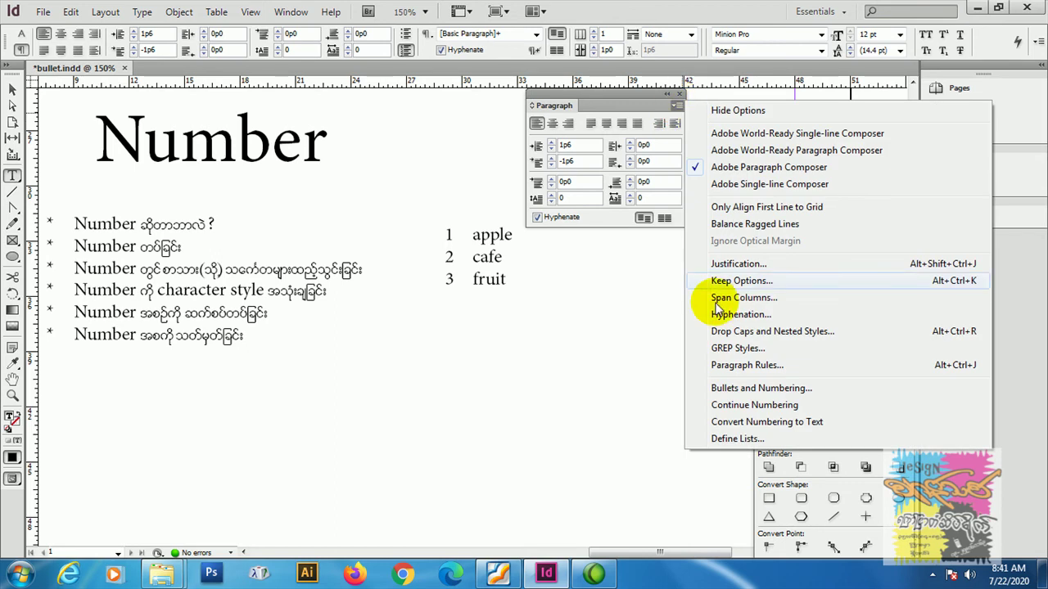
pyautogui.click(760, 388)
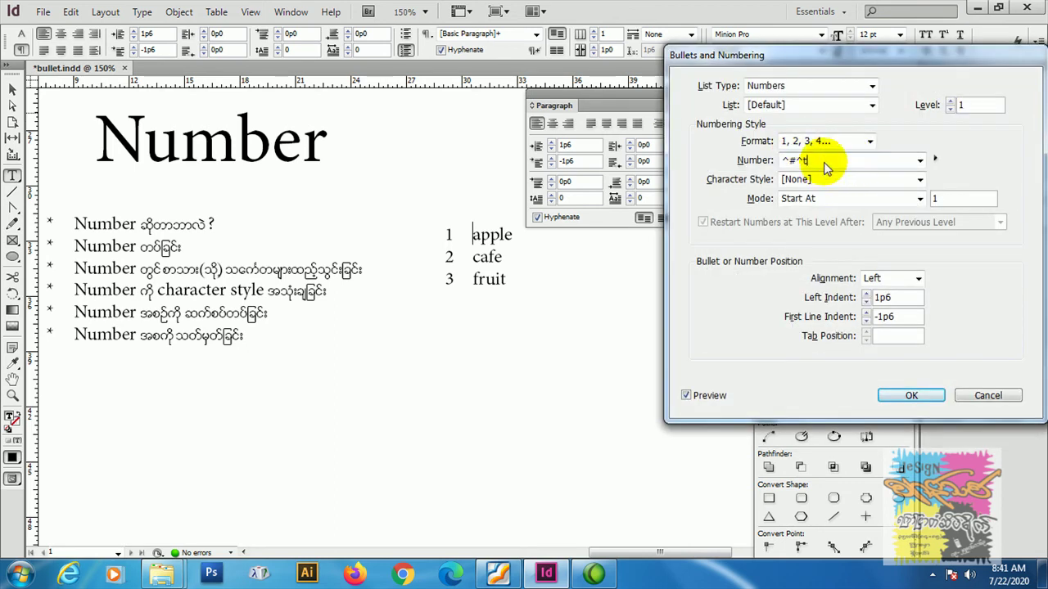
pyautogui.click(807, 162)
pyautogui.click(902, 397)
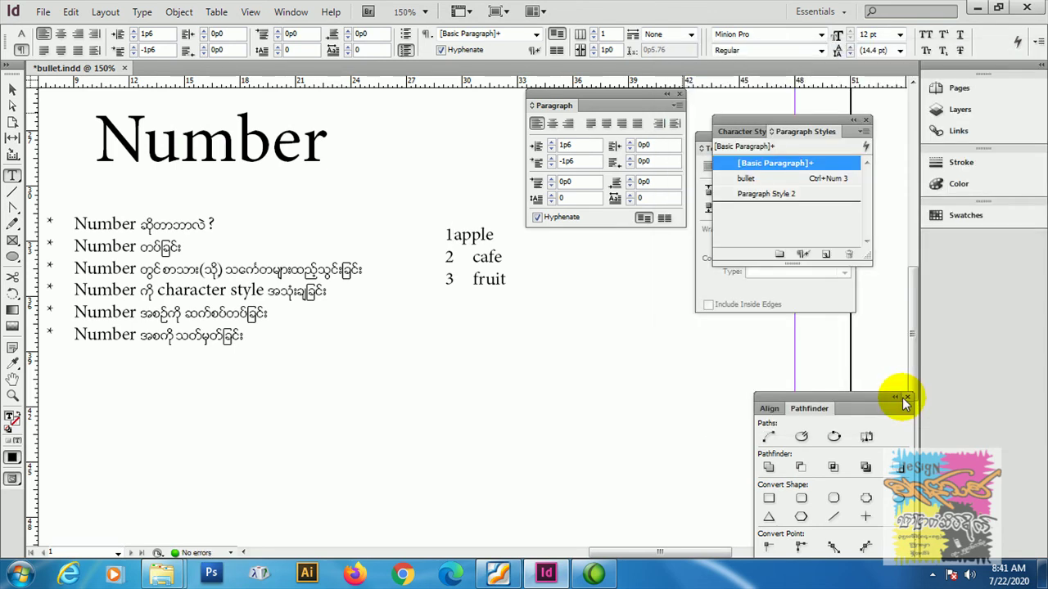
# Enclose the number code in parentheses for the apple, cafe and fruit items, giving the number expression (^#)^t, and apply it.
pyautogui.moveTo(529, 285); pyautogui.dragTo(455, 232)
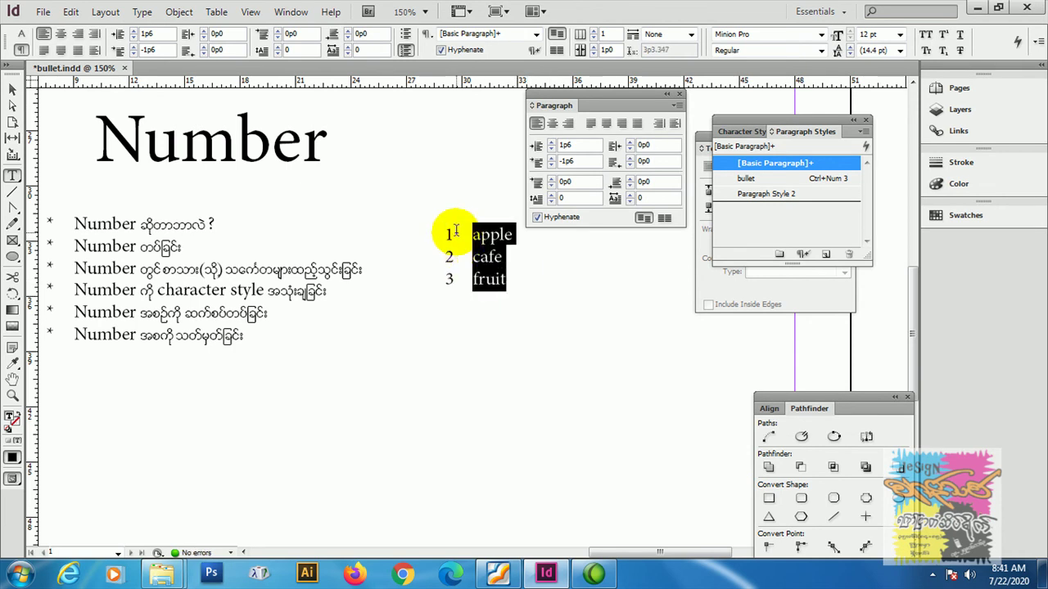
pyautogui.click(676, 106)
pyautogui.click(770, 388)
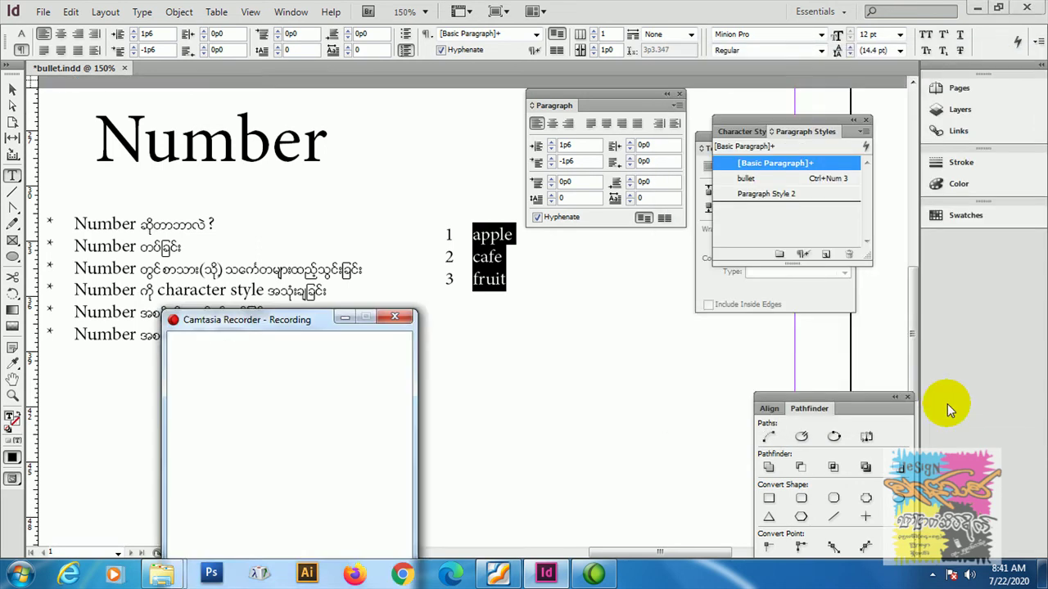
pyautogui.click(676, 106)
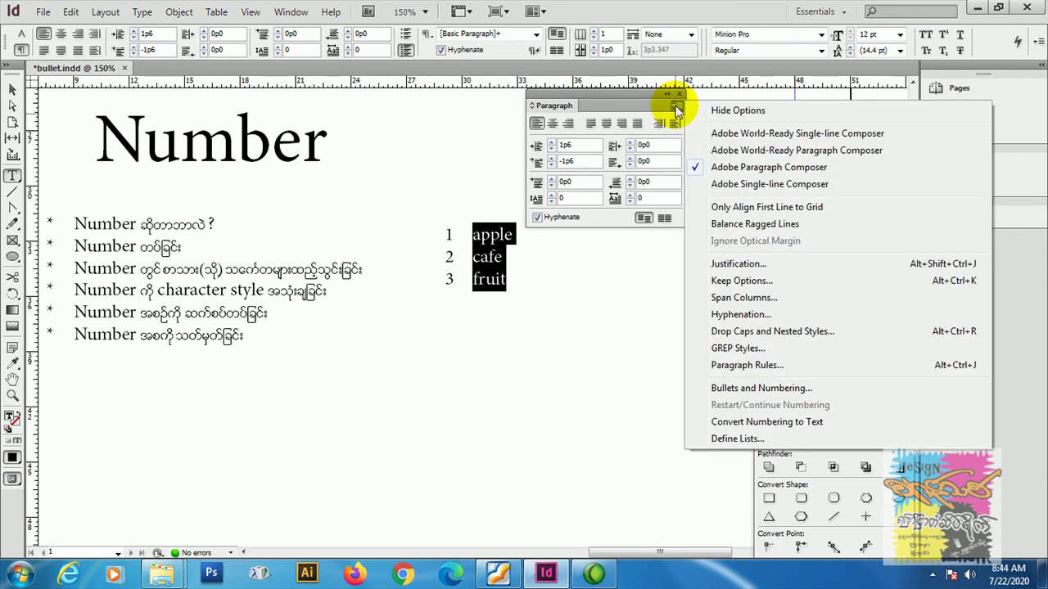
pyautogui.click(780, 390)
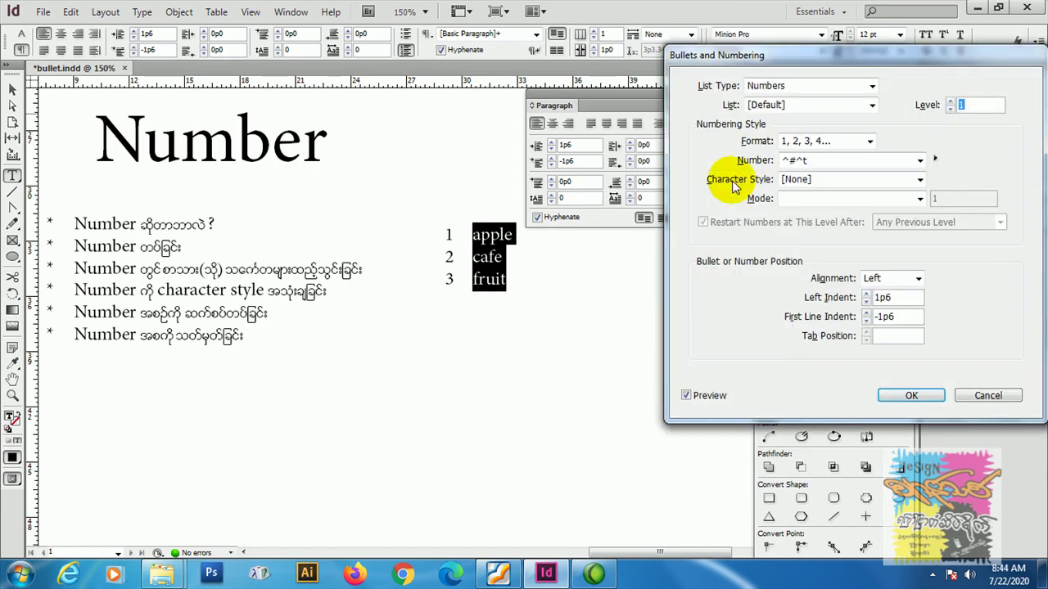
pyautogui.click(784, 161)
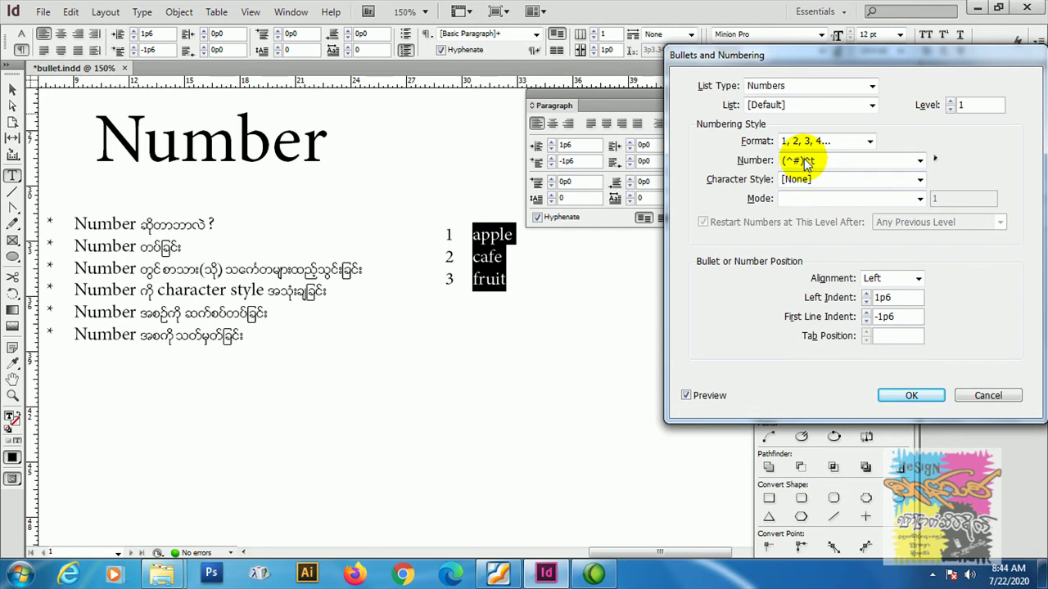
pyautogui.click(911, 395)
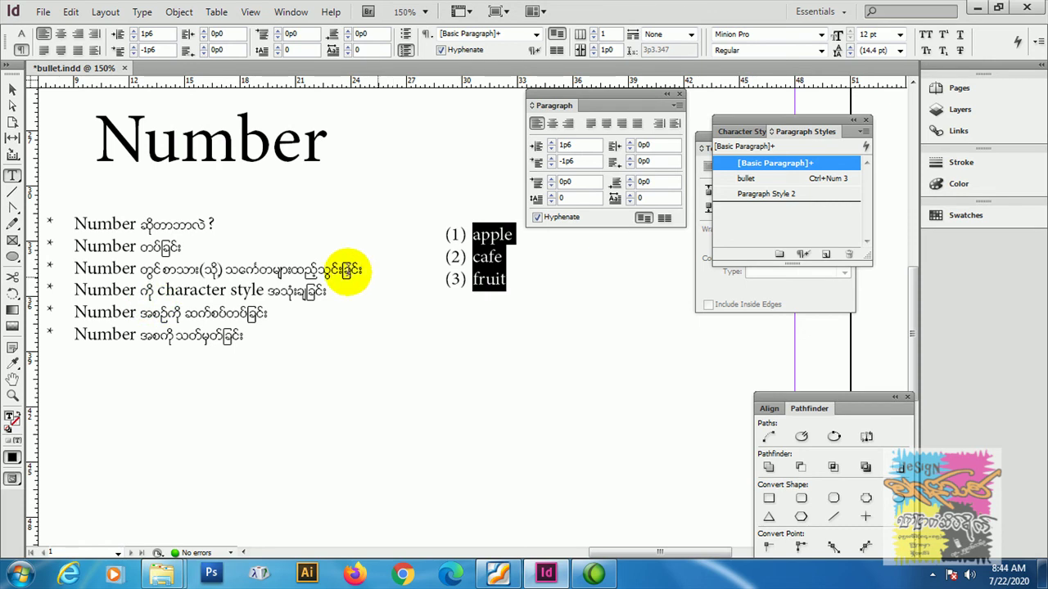
pyautogui.click(323, 273)
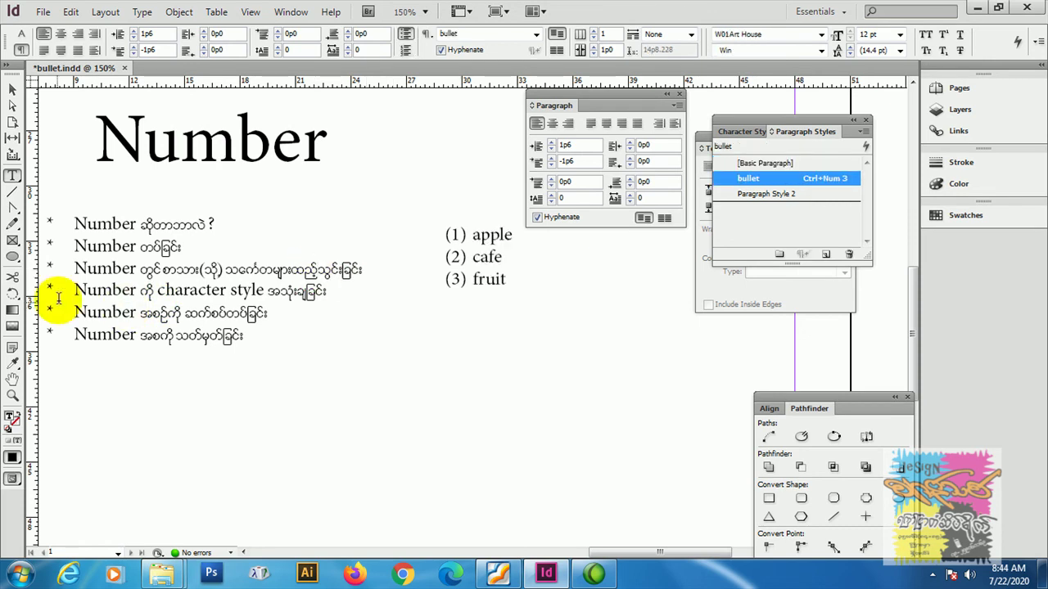
pyautogui.click(93, 280)
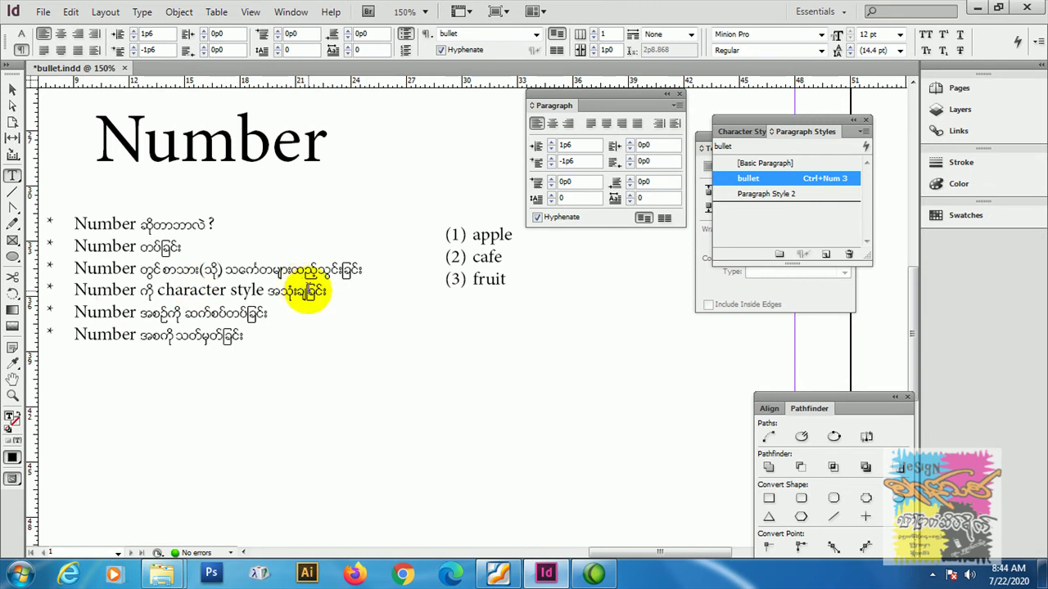
pyautogui.click(307, 291)
pyautogui.moveTo(501, 279); pyautogui.dragTo(452, 235)
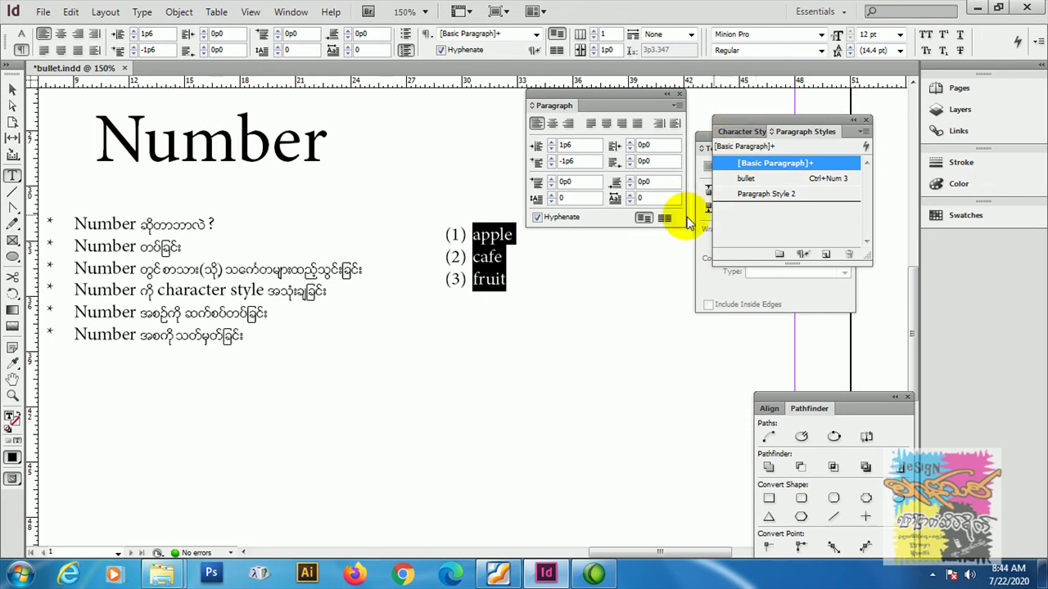
pyautogui.click(487, 235)
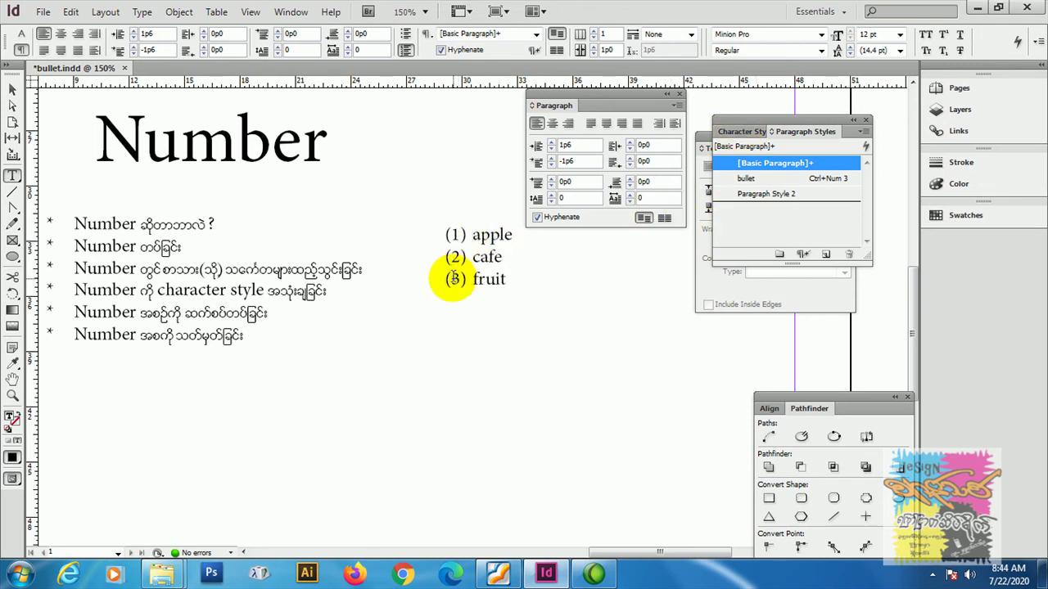
# Try Character Style 1 on the text of the three numbered items and replace it with Character Style 2.
pyautogui.click(743, 131)
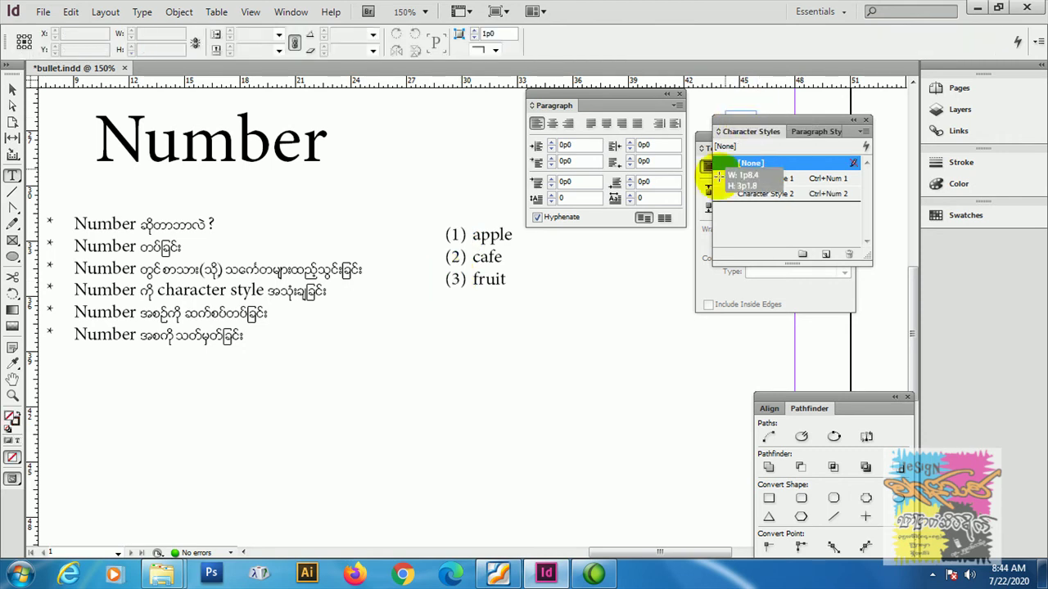
pyautogui.click(723, 163)
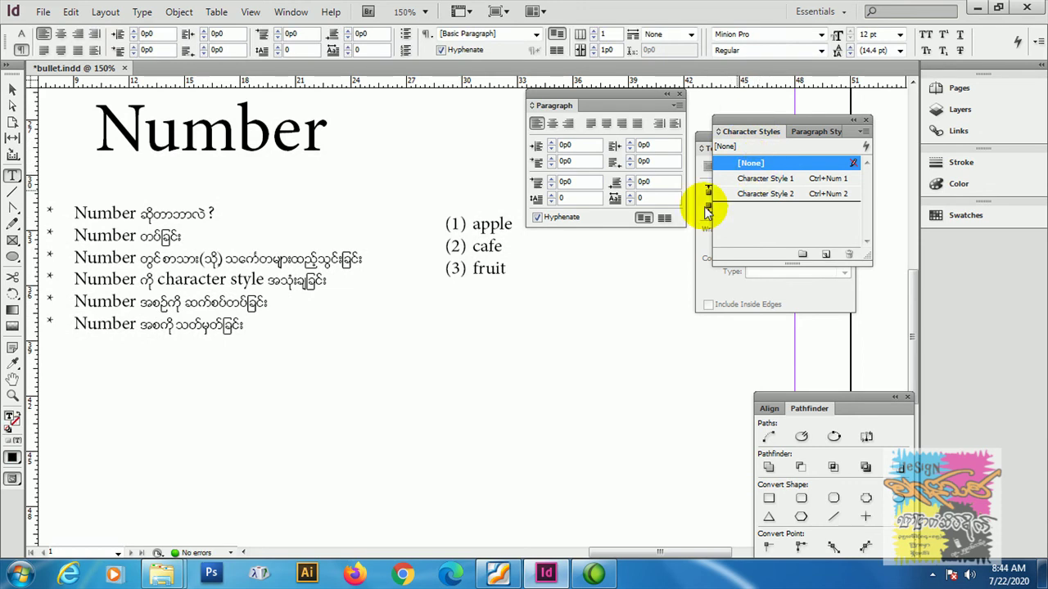
pyautogui.hotkey('ctrl', 'z')
pyautogui.click(486, 268)
pyautogui.click(514, 272)
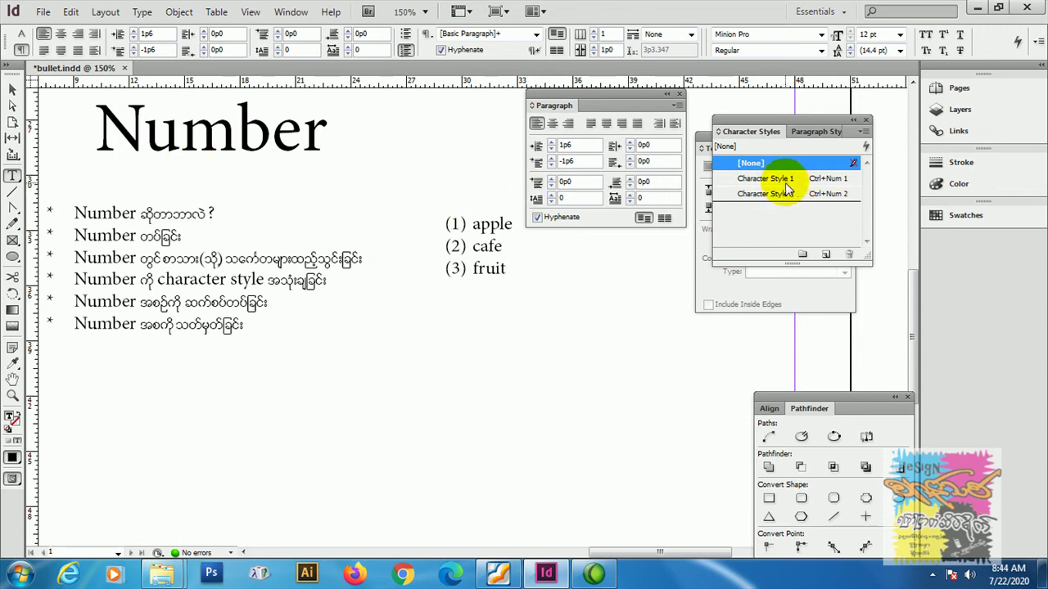
pyautogui.moveTo(506, 270); pyautogui.dragTo(460, 226)
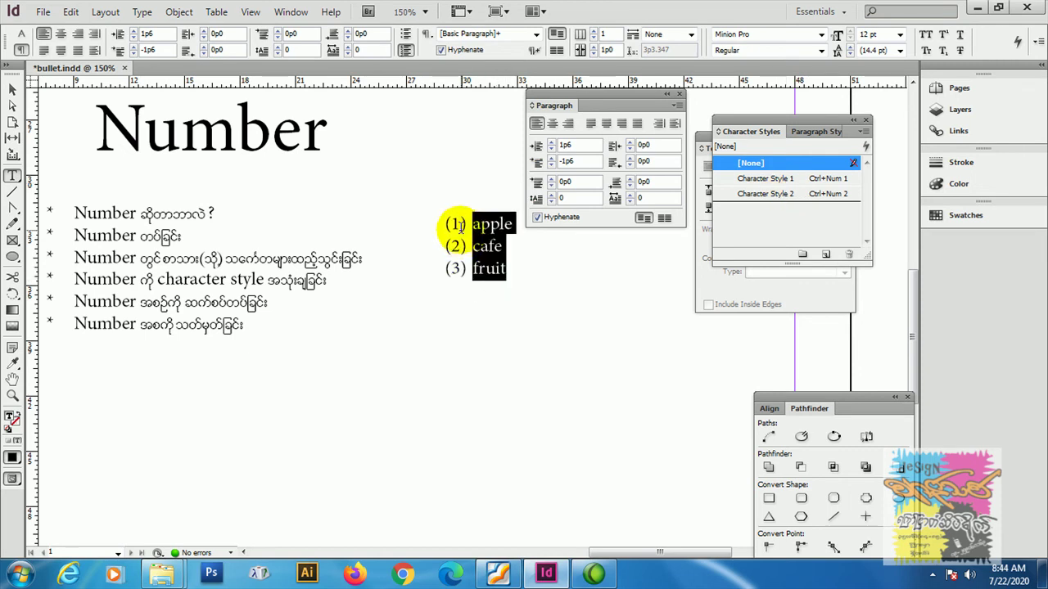
pyautogui.click(783, 185)
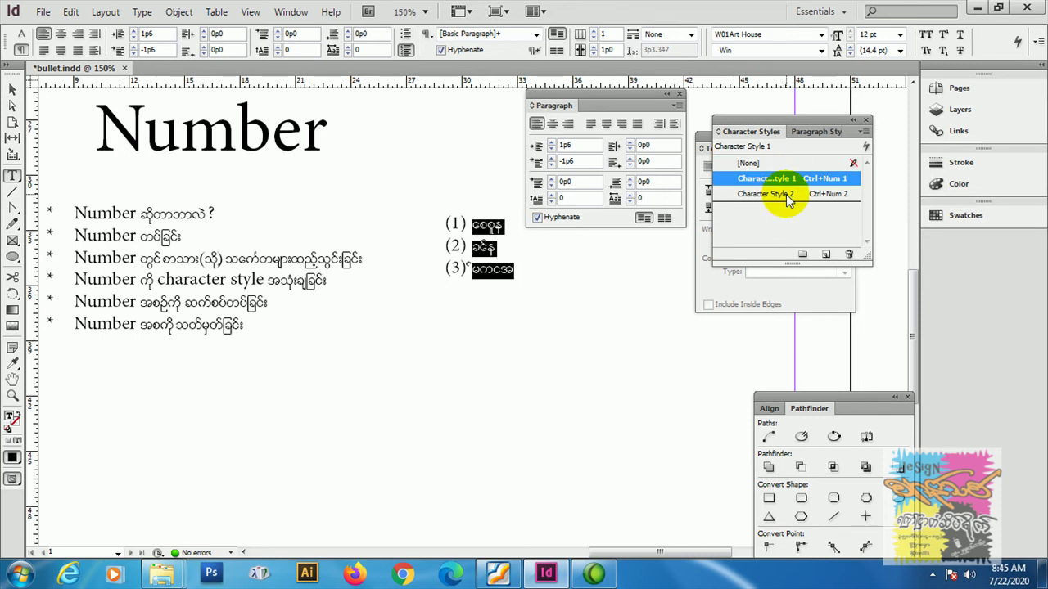
pyautogui.click(786, 197)
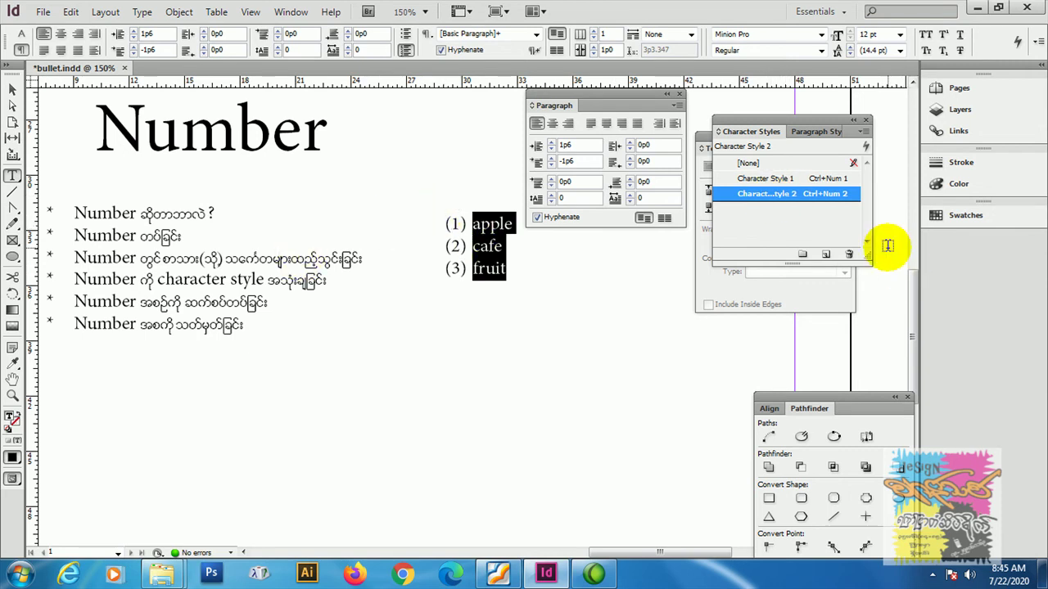
pyautogui.click(810, 229)
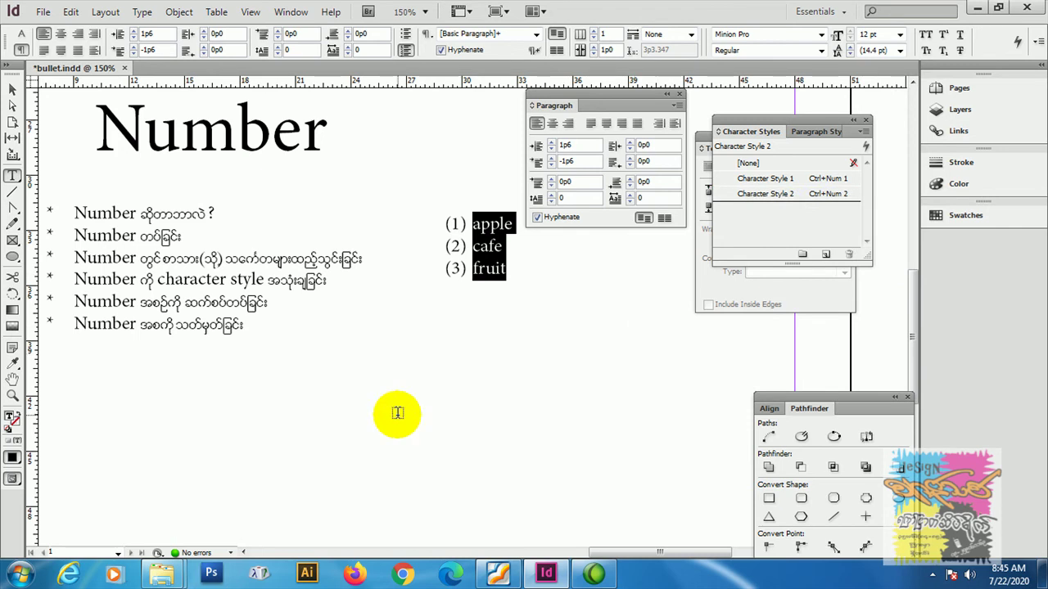
# Draw a new text frame in the empty area below the numbered list and enter the letter a.
pyautogui.click(344, 424)
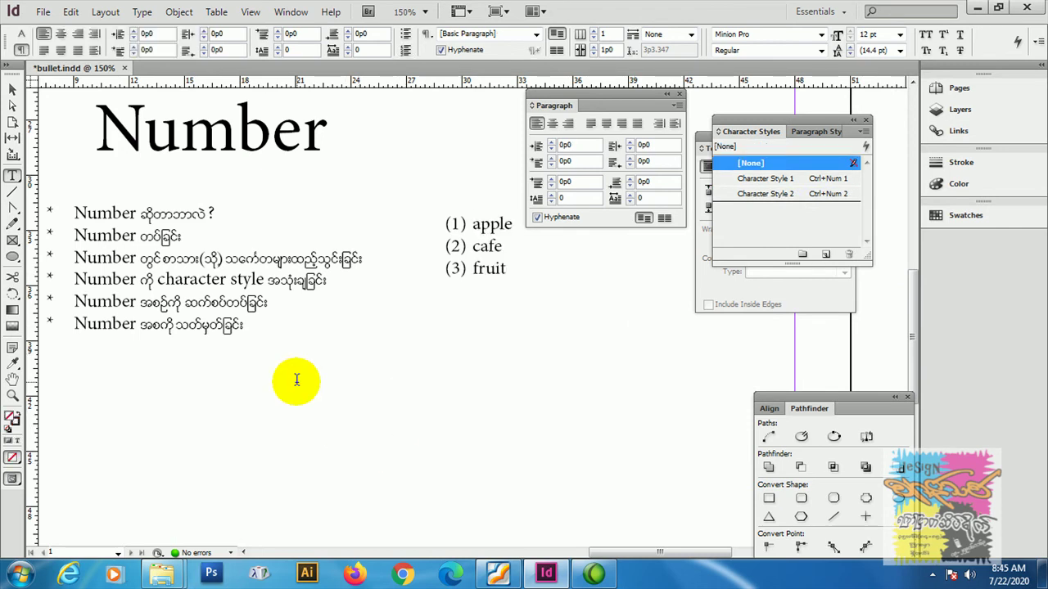
pyautogui.click(296, 379)
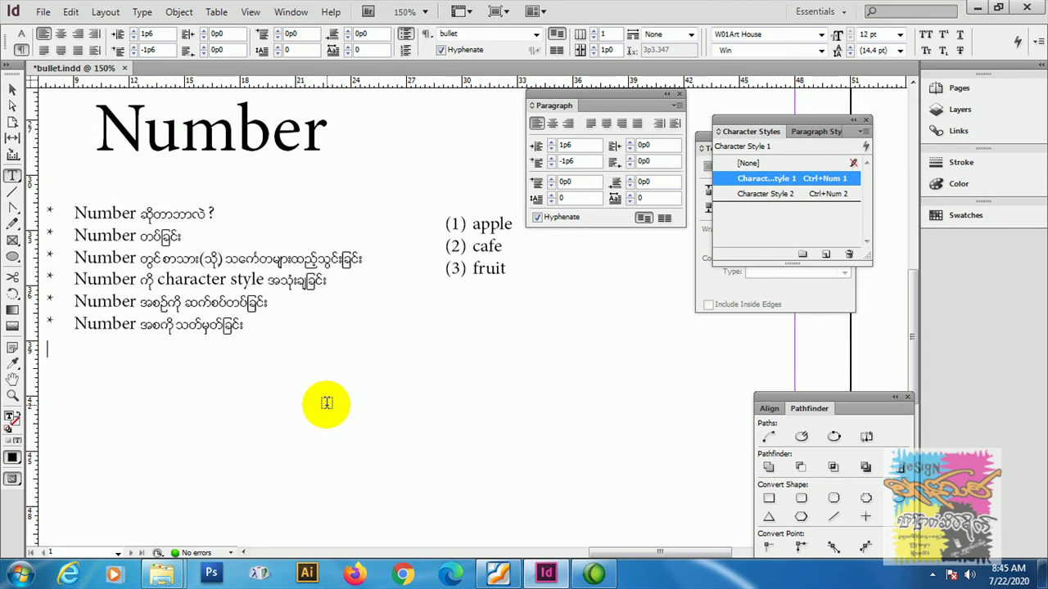
pyautogui.moveTo(403, 402); pyautogui.dragTo(495, 453)
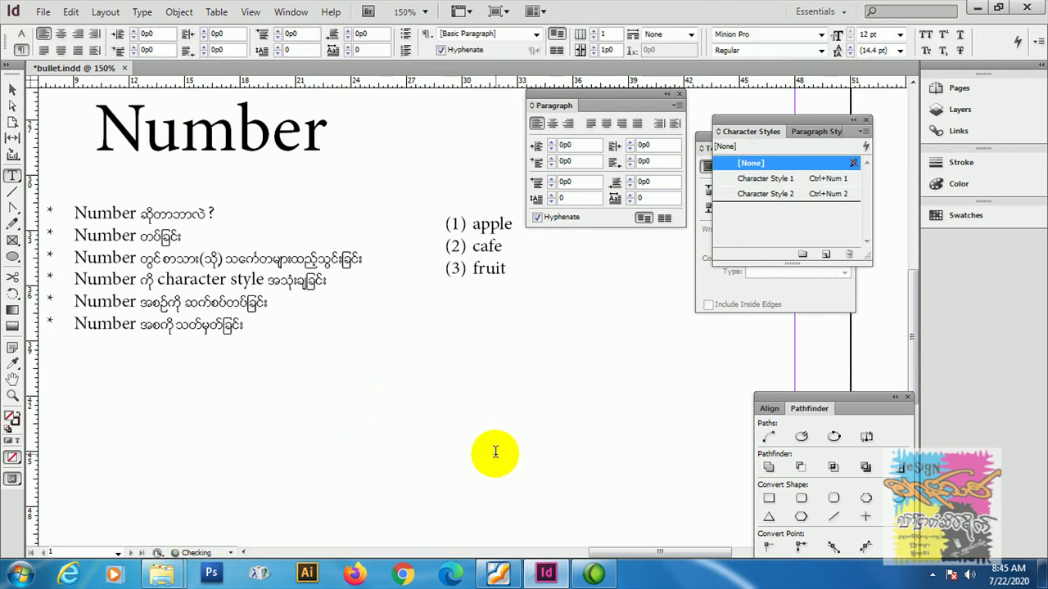
pyautogui.write('a')
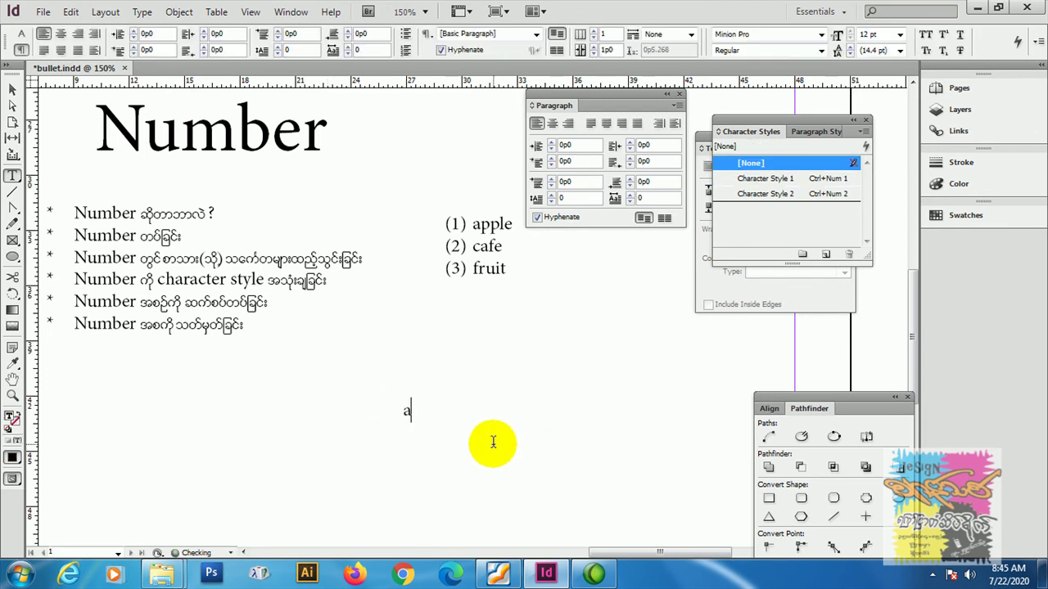
# Change the font of the letter a in the new text frame to ! PEPSI !
pyautogui.moveTo(411, 407); pyautogui.dragTo(401, 411)
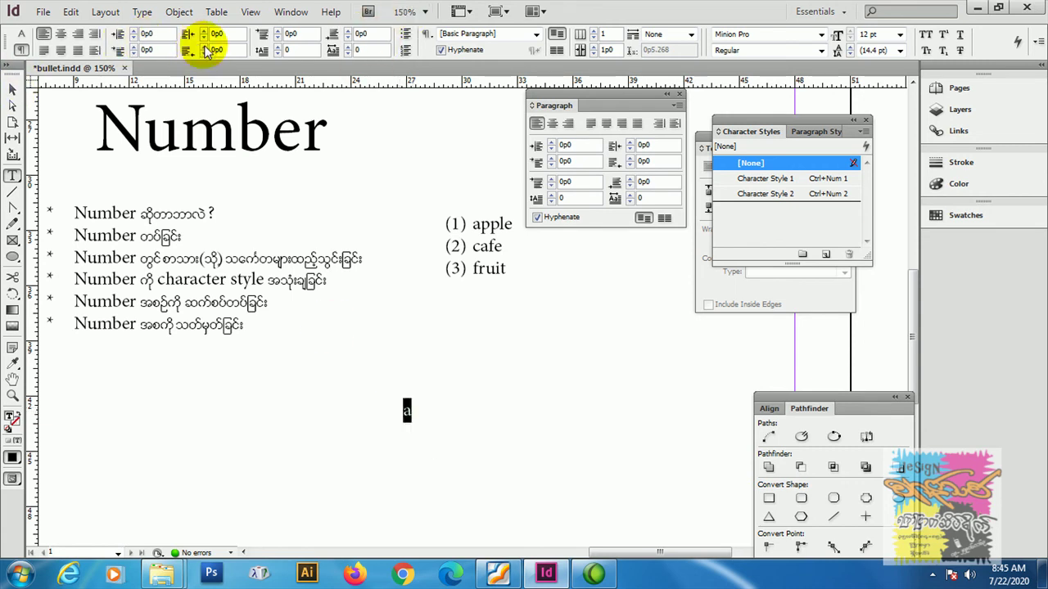
pyautogui.click(21, 36)
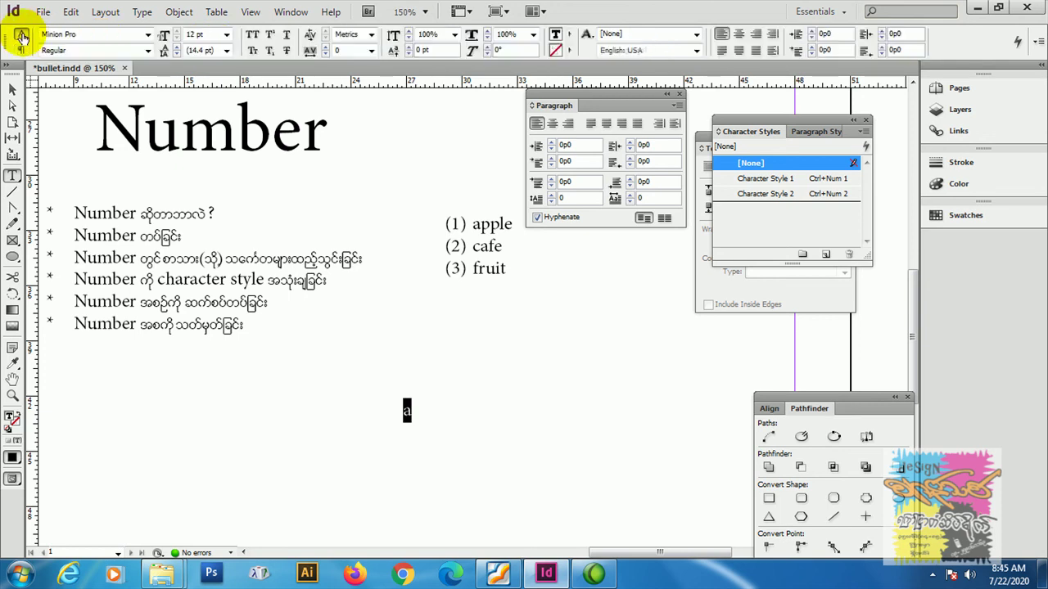
pyautogui.click(149, 38)
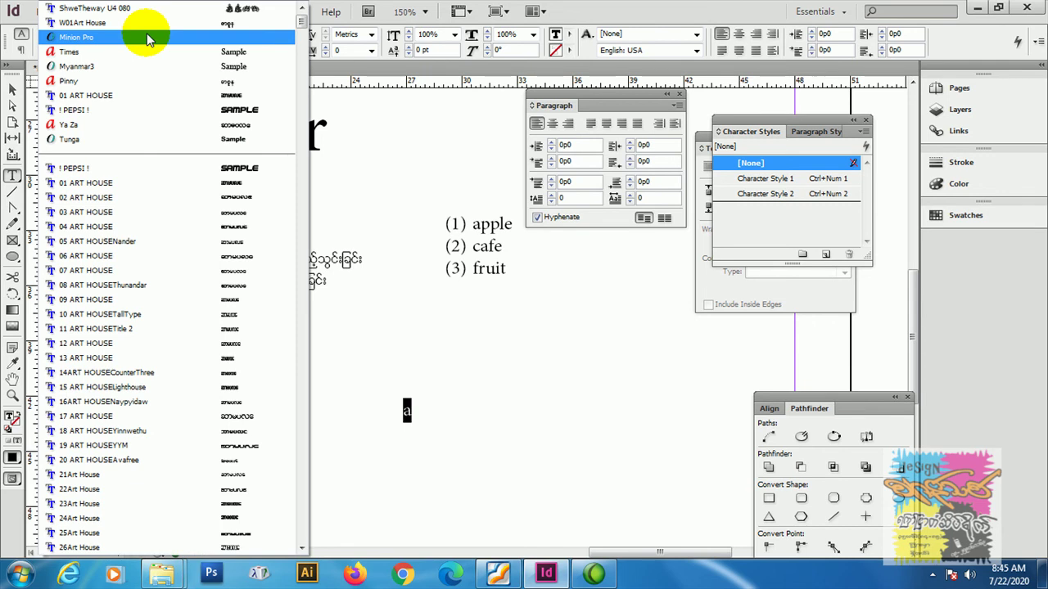
pyautogui.click(145, 172)
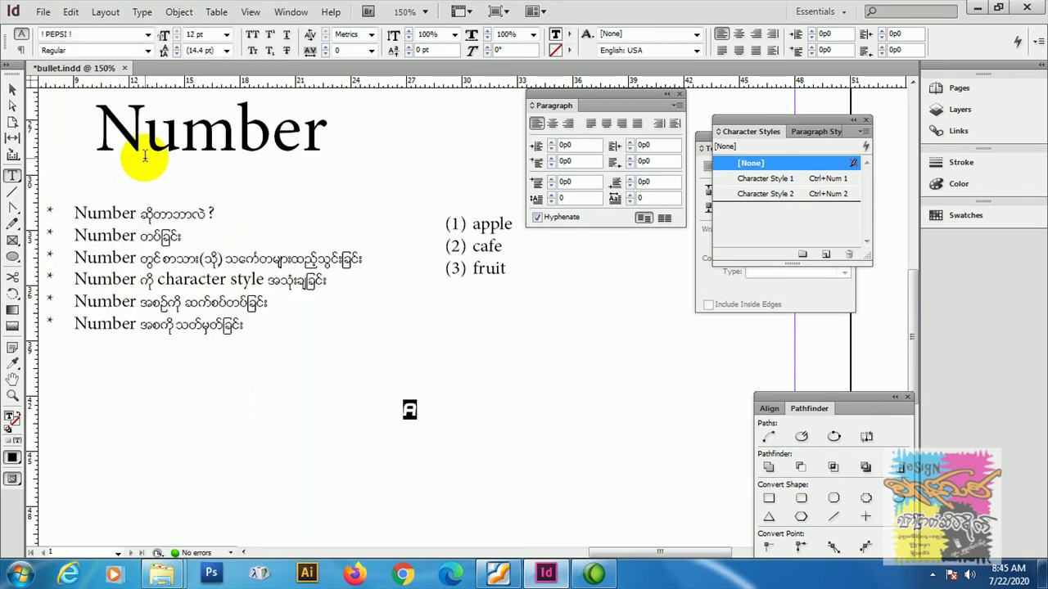
pyautogui.click(413, 410)
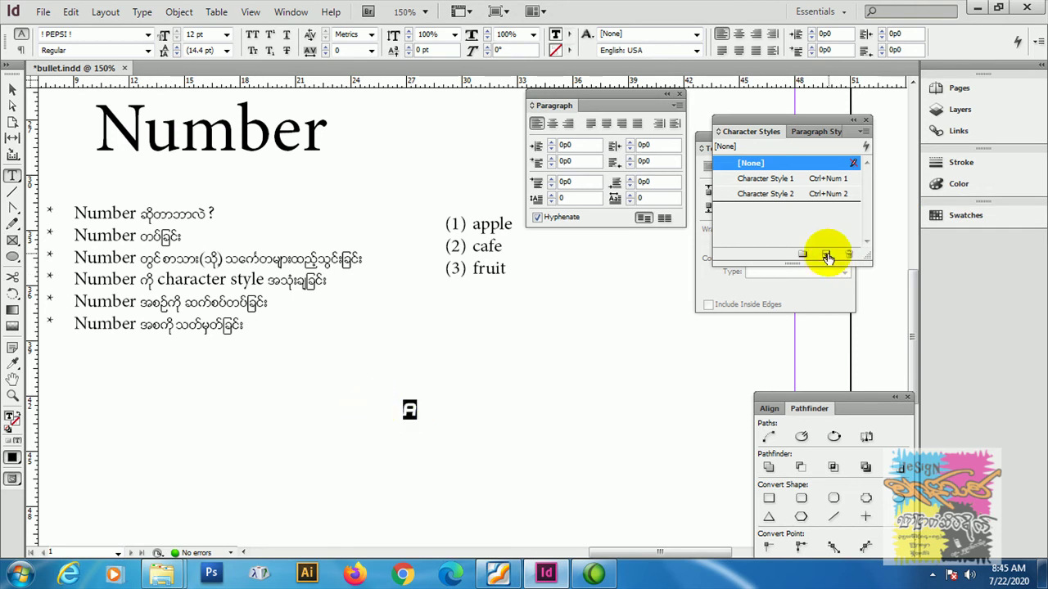
# Create a character style from the ! PEPSI ! letter, apply it to the letter and name the style number use.
pyautogui.click(827, 255)
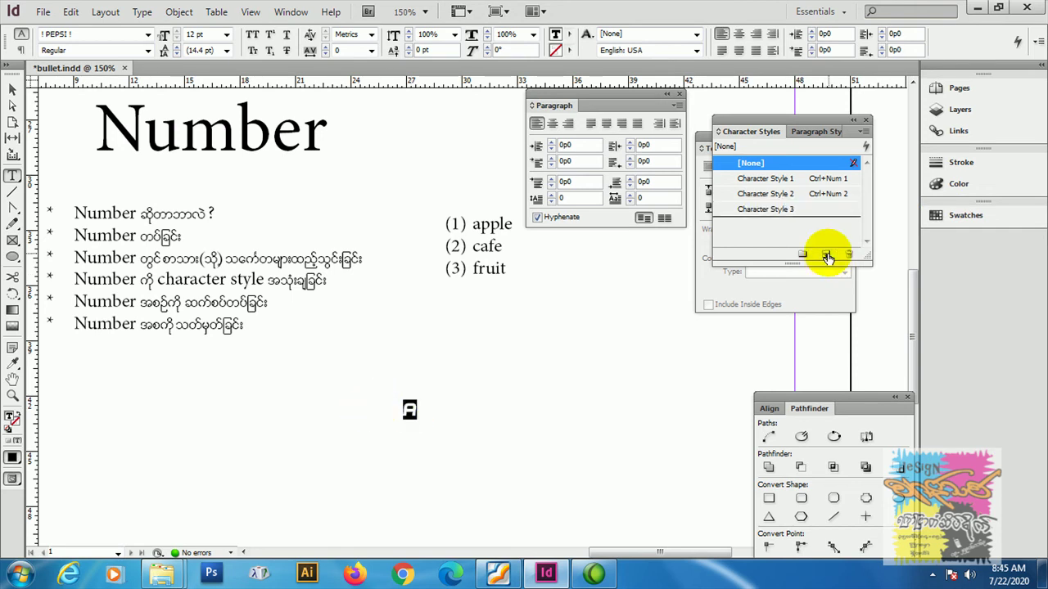
pyautogui.click(822, 213)
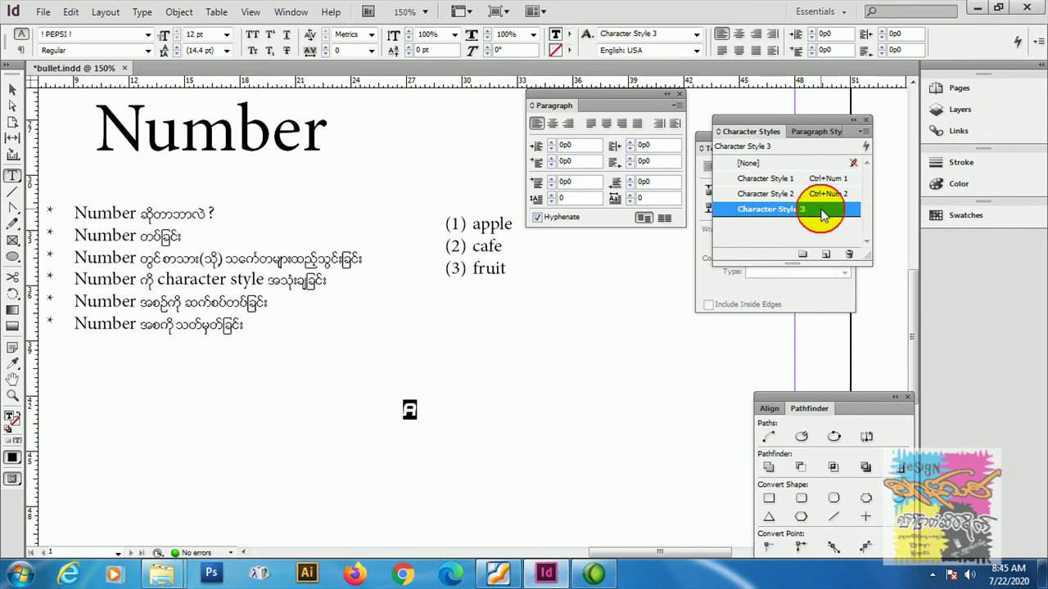
pyautogui.doubleClick(823, 210)
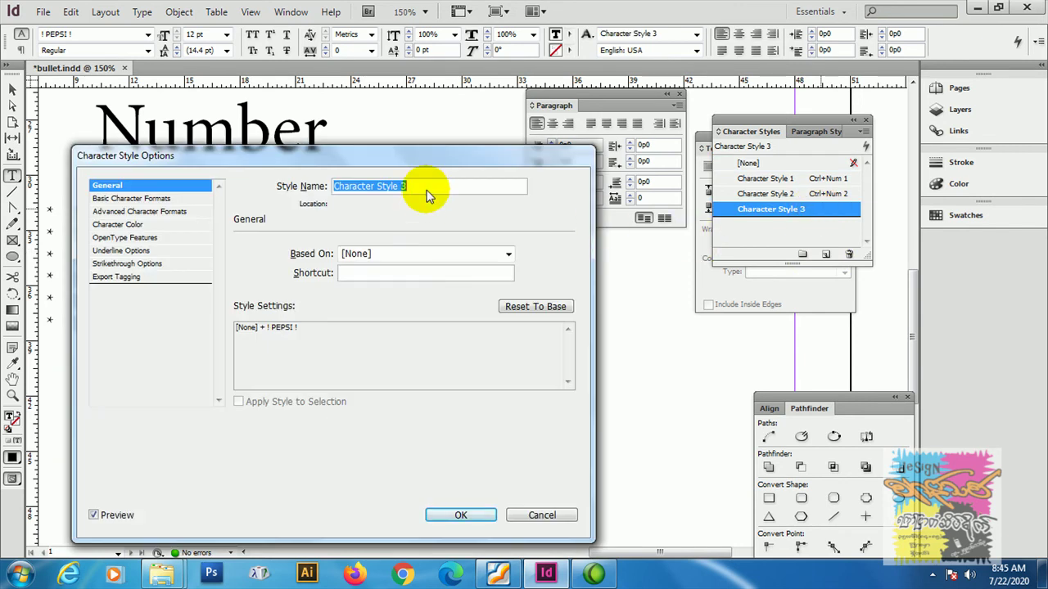
pyautogui.write('n')
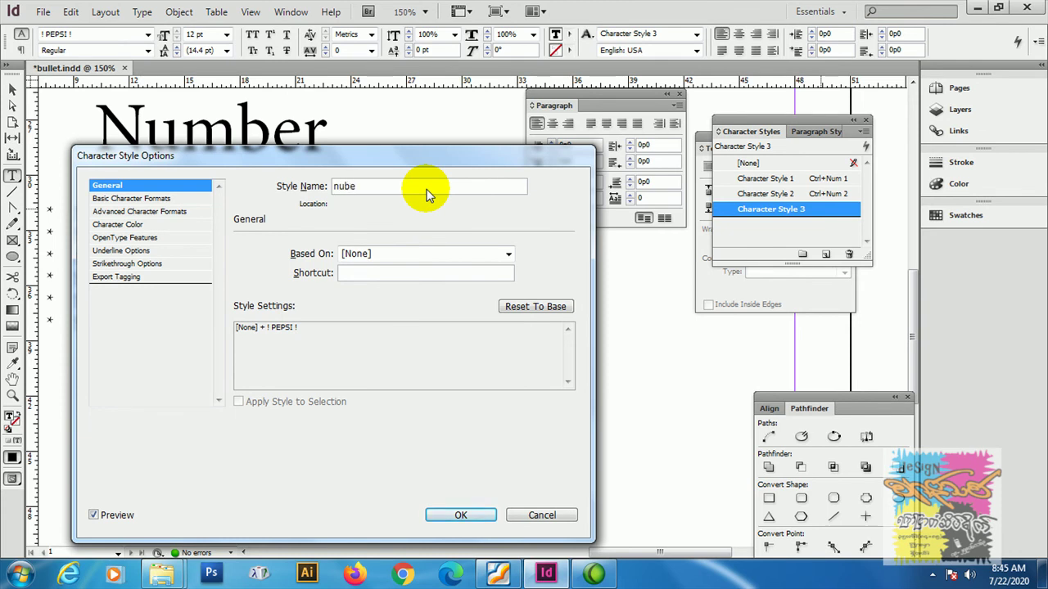
pyautogui.write('umber use')
pyautogui.click(461, 514)
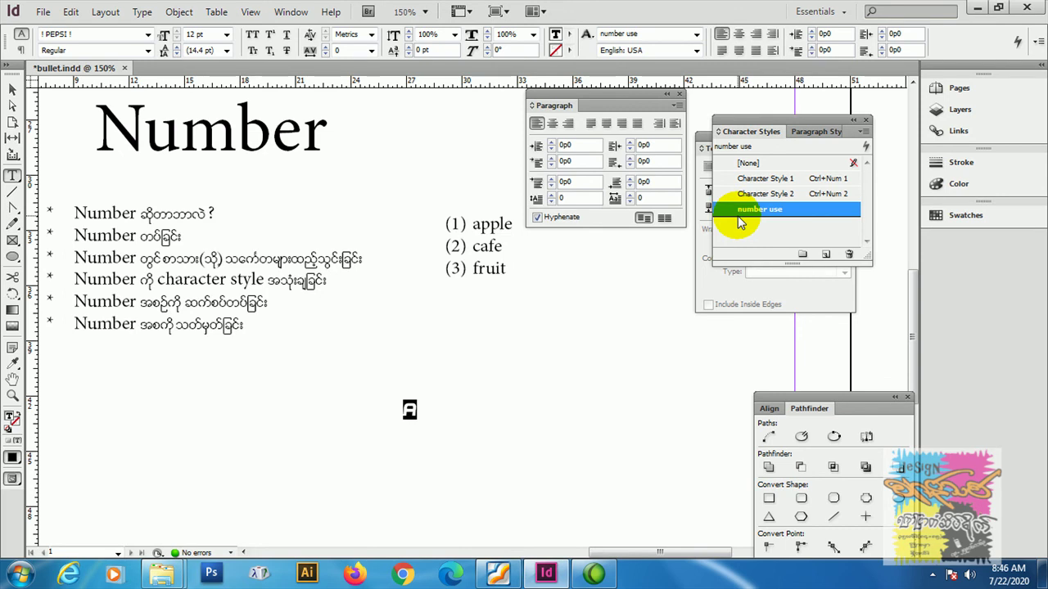
# Give the numbers of the apple, cafe and fruit items the character style number use.
pyautogui.click(504, 268)
pyautogui.moveTo(505, 268); pyautogui.dragTo(455, 224)
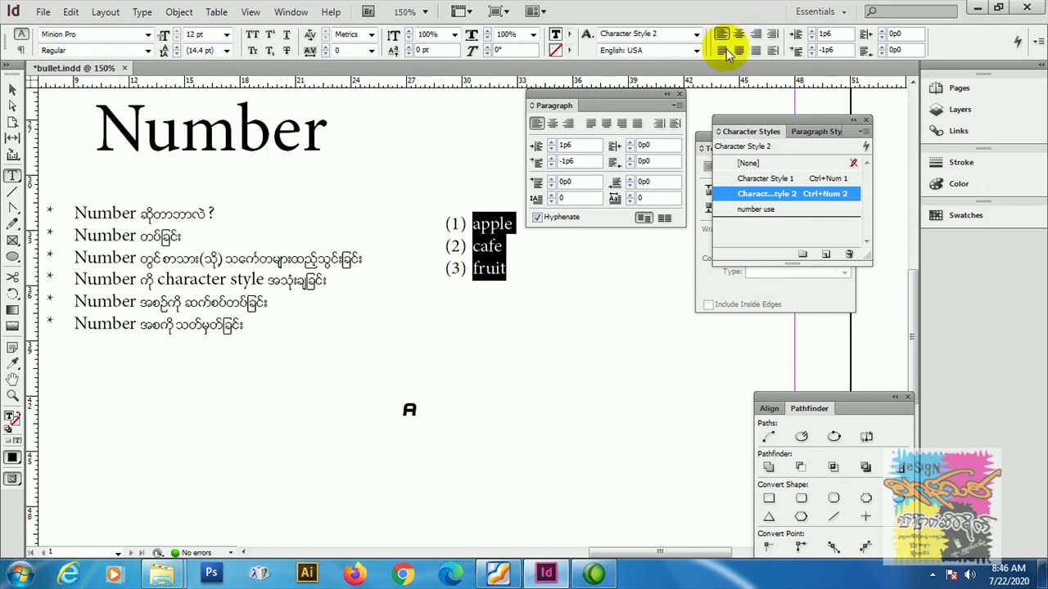
pyautogui.click(673, 106)
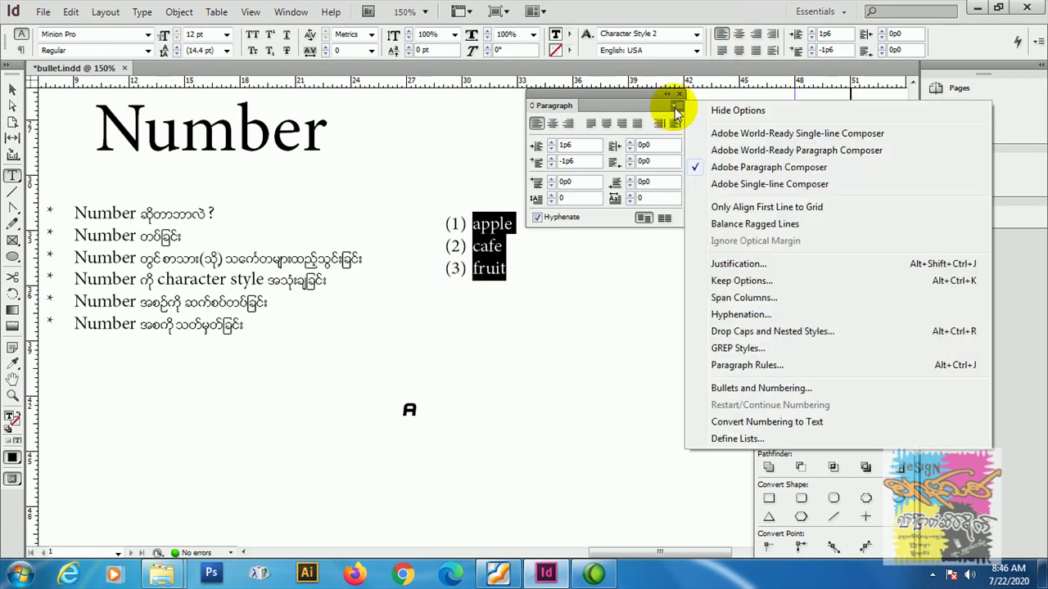
pyautogui.click(736, 390)
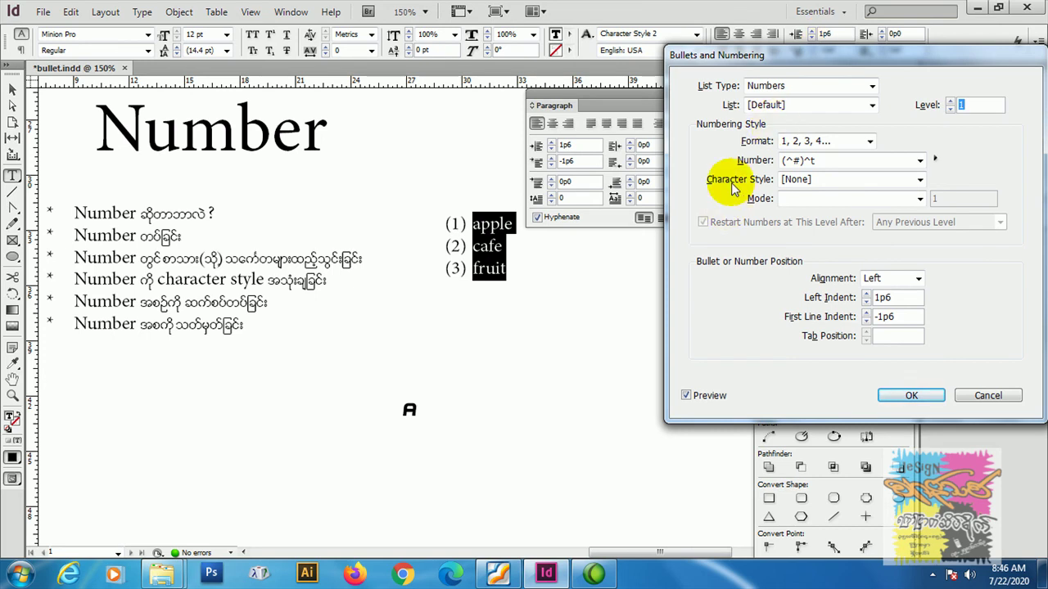
pyautogui.click(921, 179)
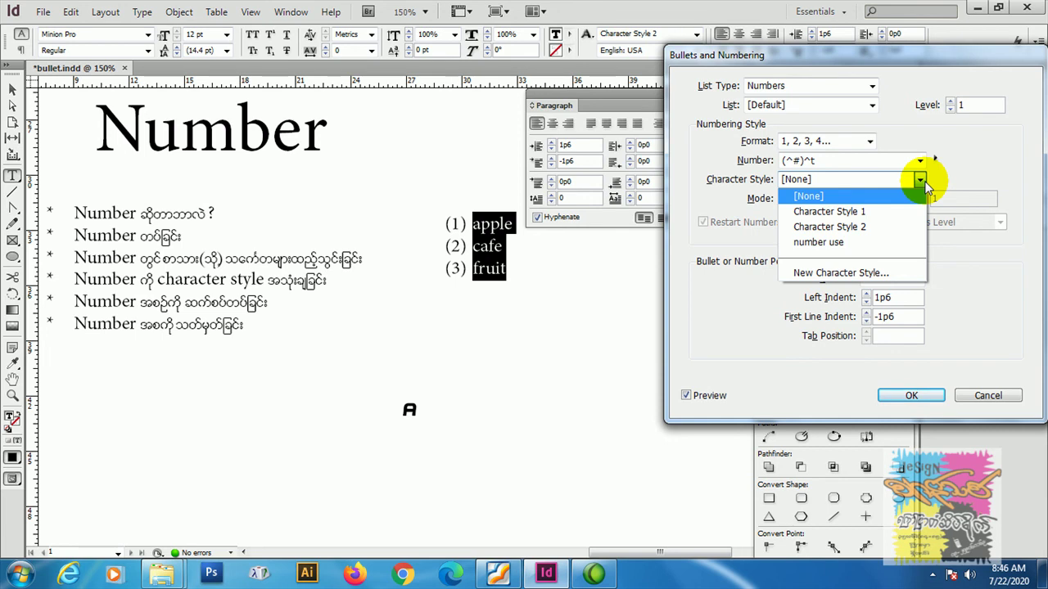
pyautogui.click(873, 243)
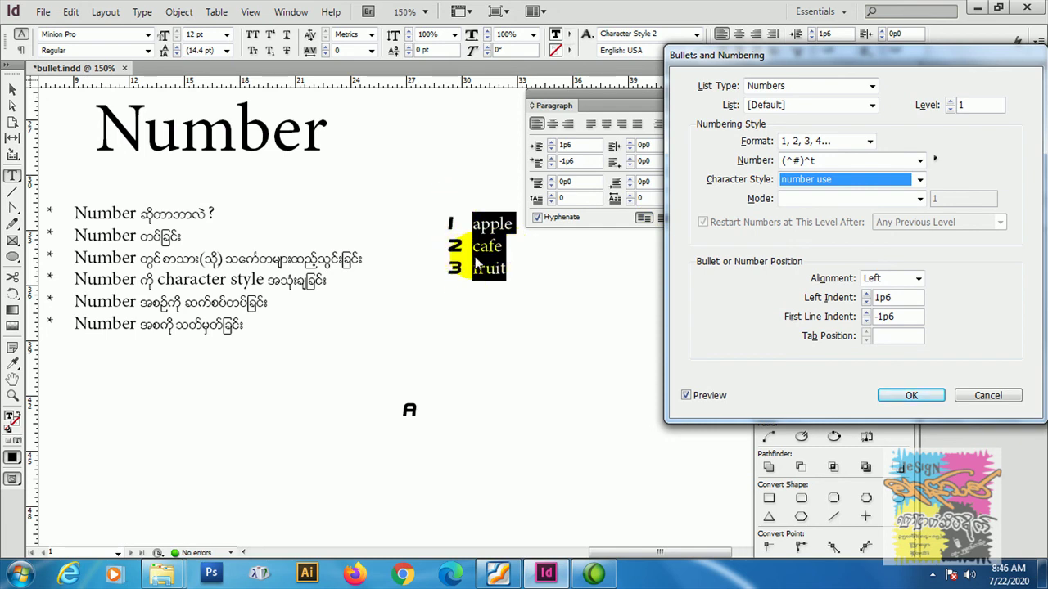
pyautogui.click(912, 397)
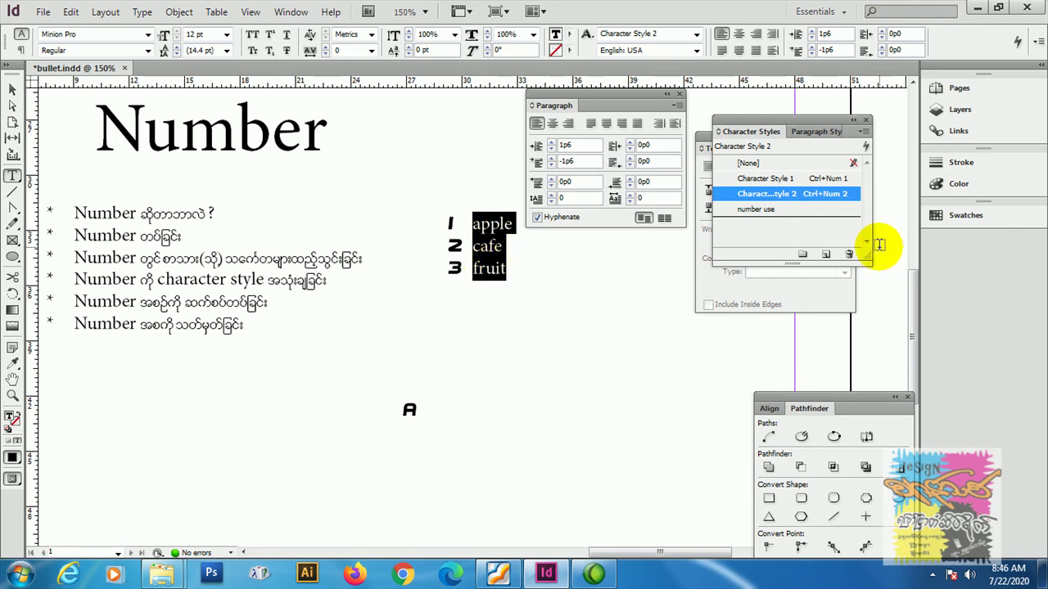
# Change the character style of the three items' numbers to Character Style 1.
pyautogui.click(674, 105)
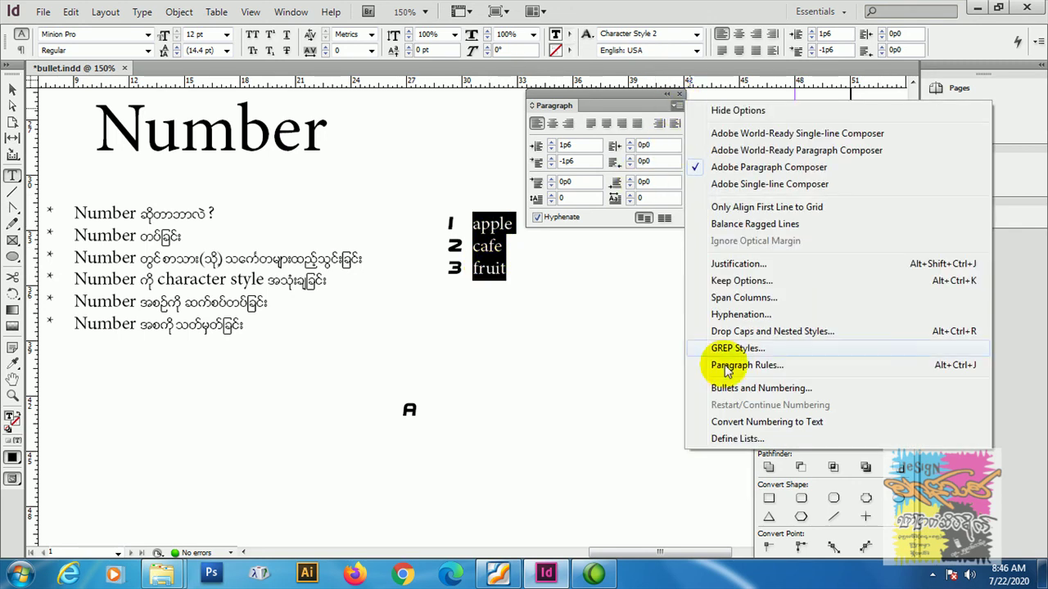
pyautogui.click(734, 388)
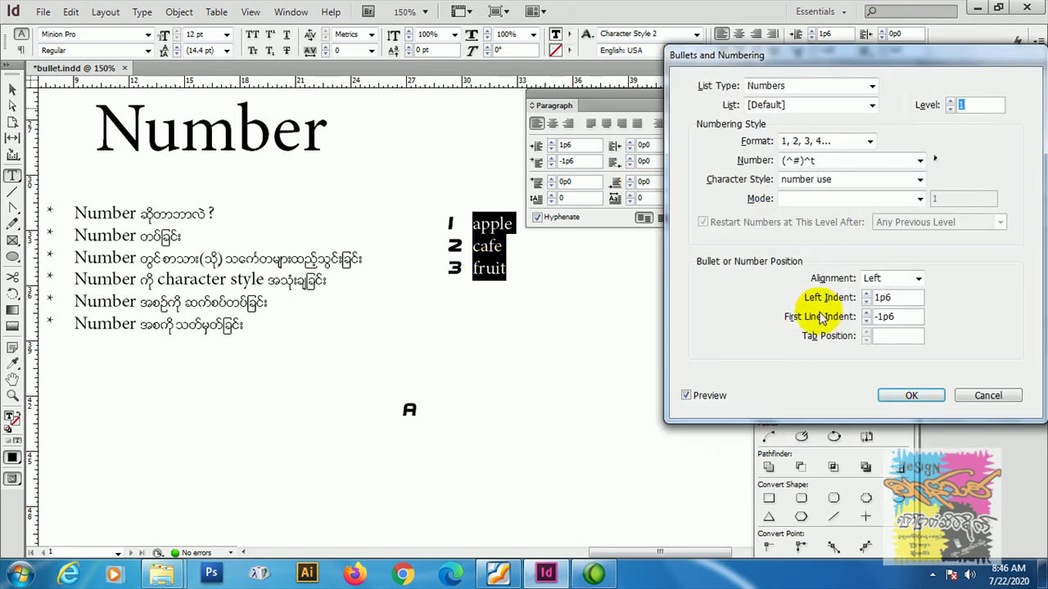
pyautogui.click(919, 179)
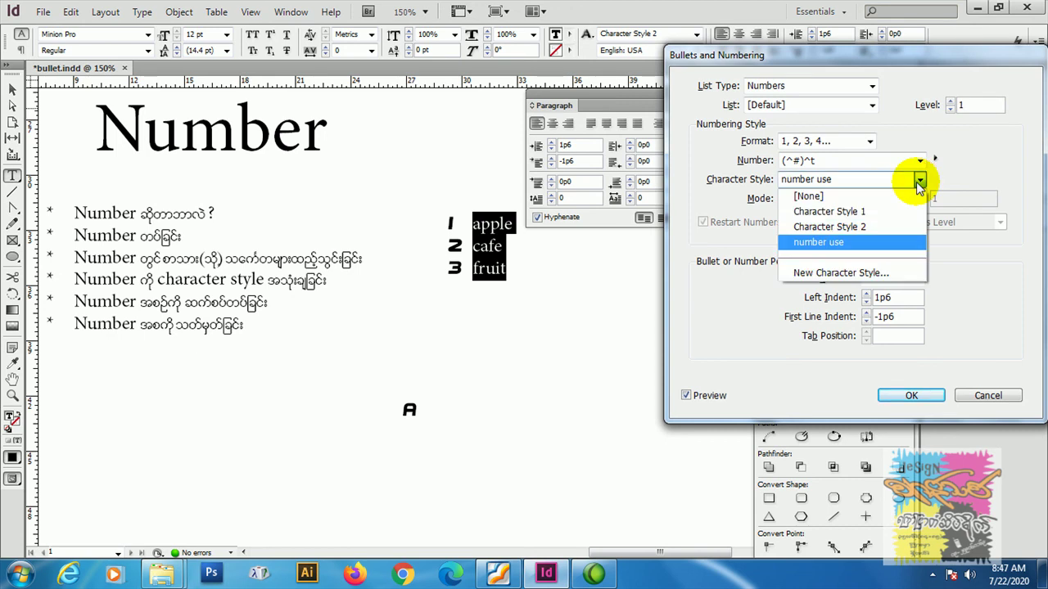
pyautogui.click(844, 214)
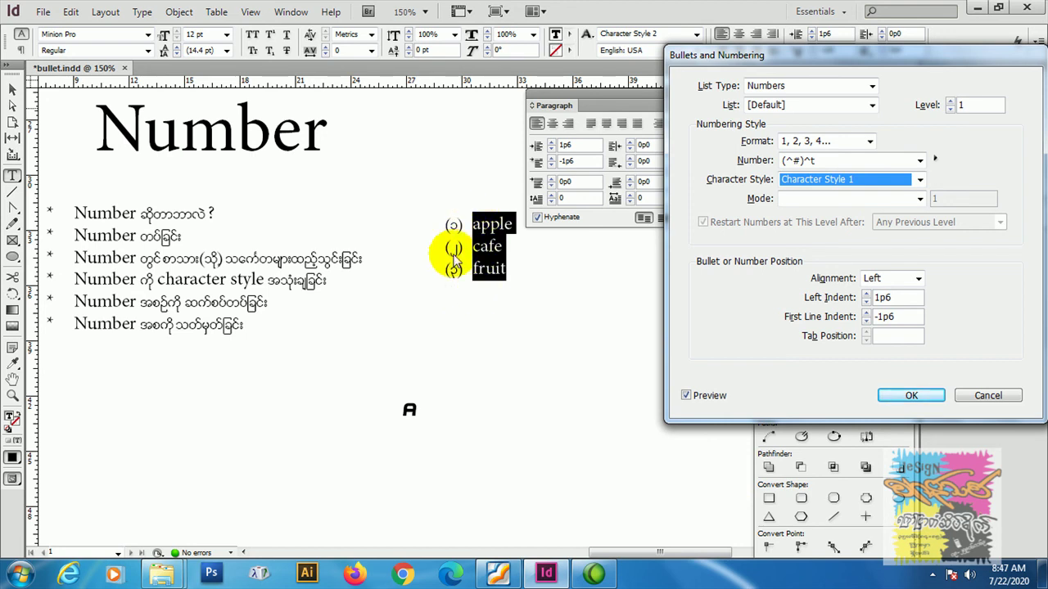
pyautogui.click(925, 401)
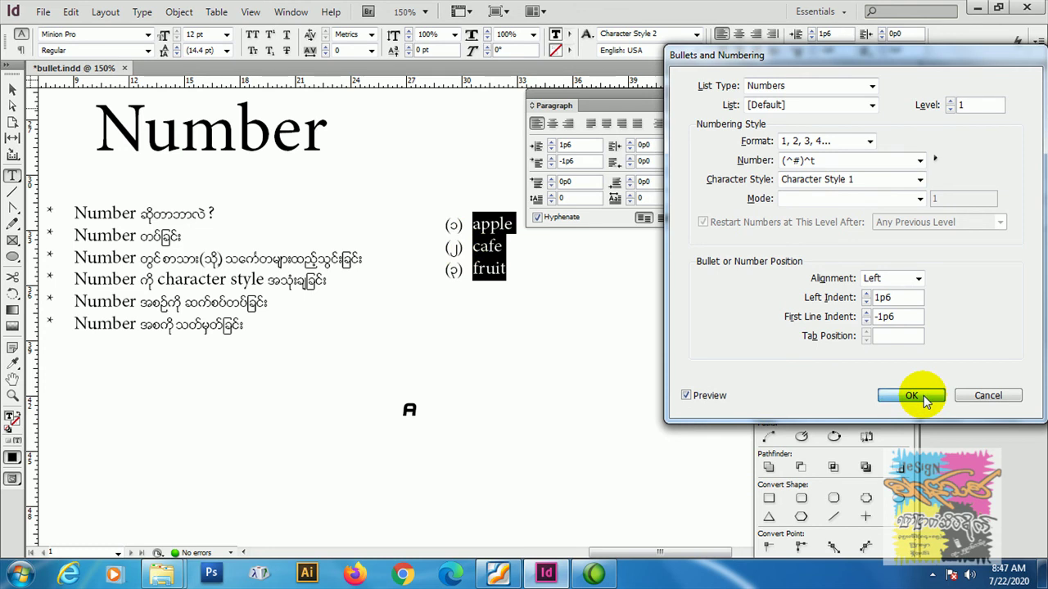
pyautogui.click(924, 397)
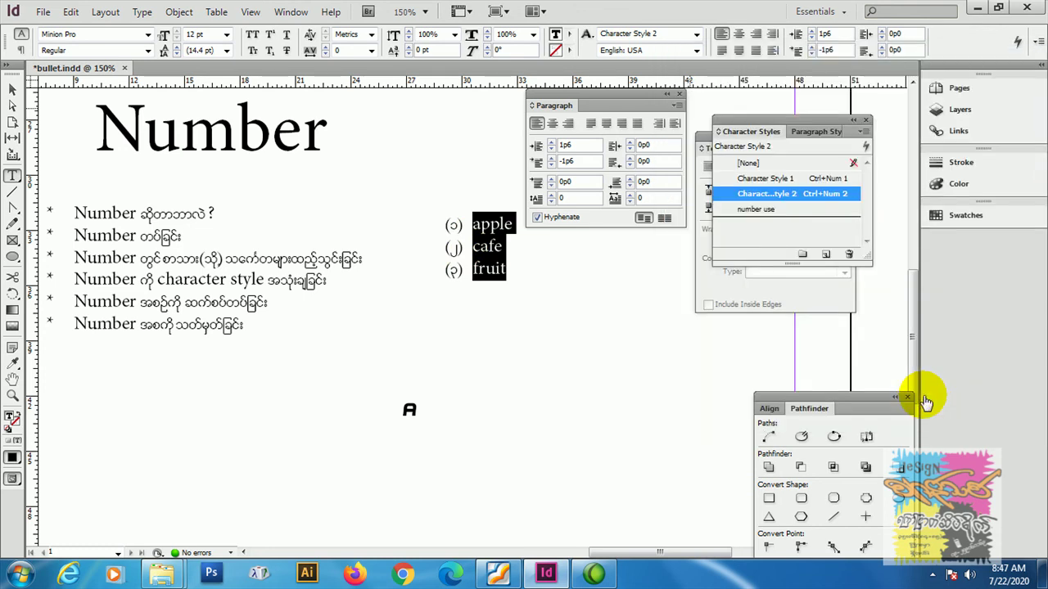
pyautogui.click(199, 301)
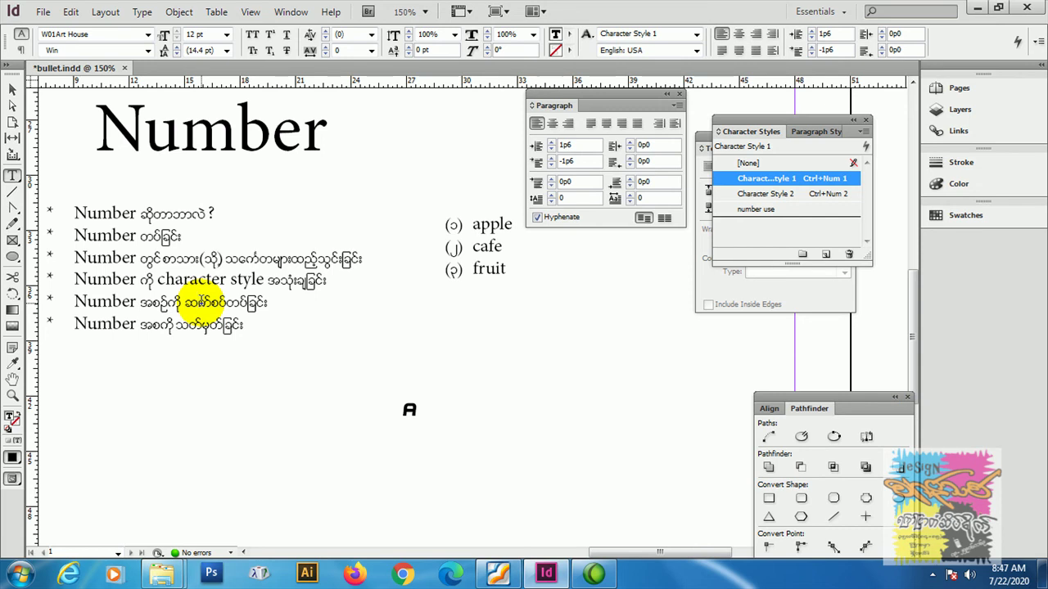
pyautogui.click(98, 302)
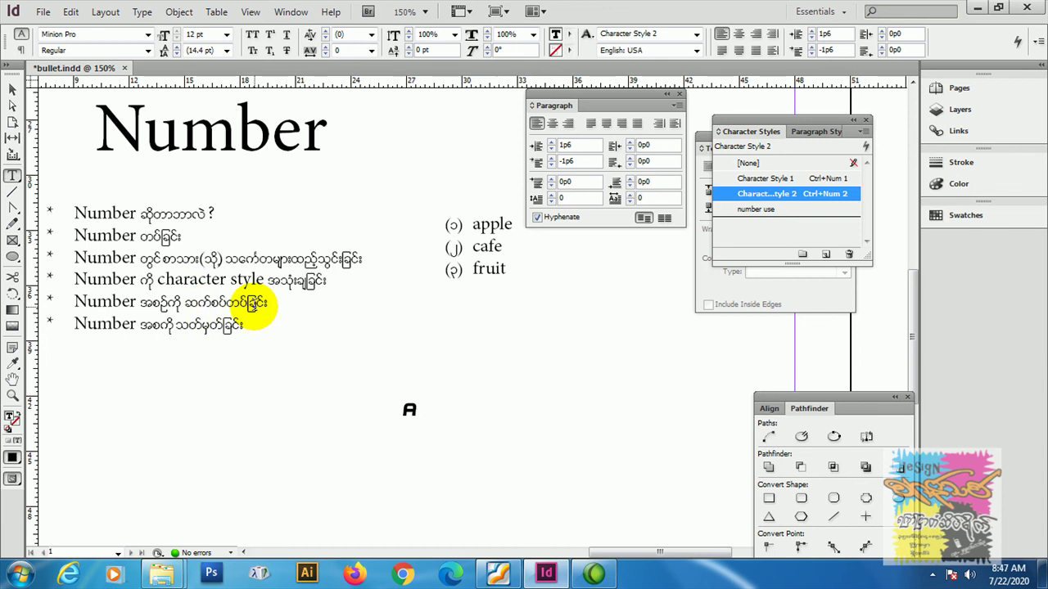
# Start a new paragraph after fruit and turn off automatic numbering for it.
pyautogui.click(508, 274)
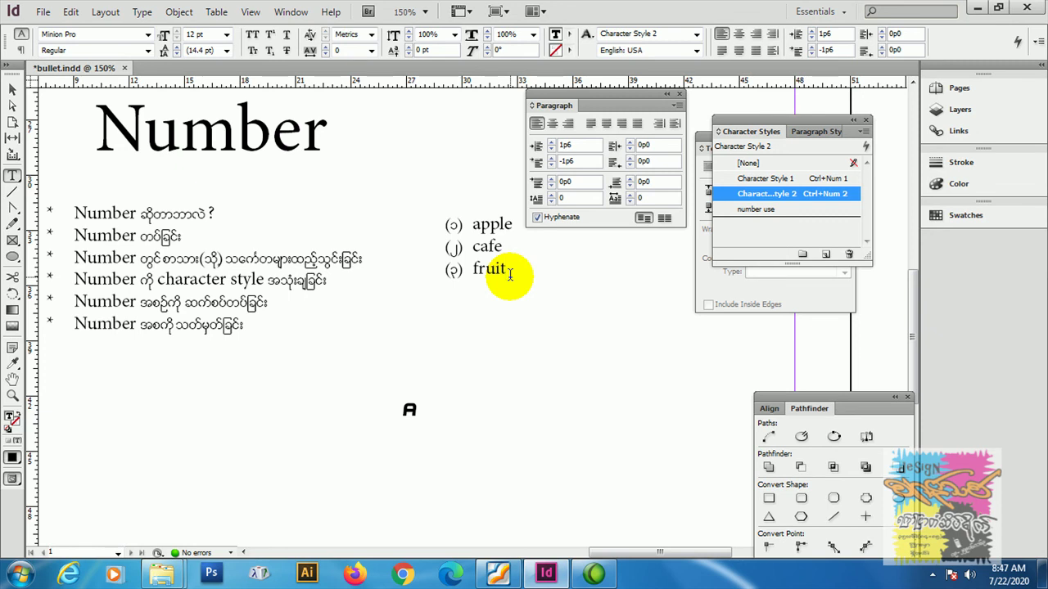
pyautogui.press('Return')
pyautogui.write('e')
pyautogui.press('BackSpace')
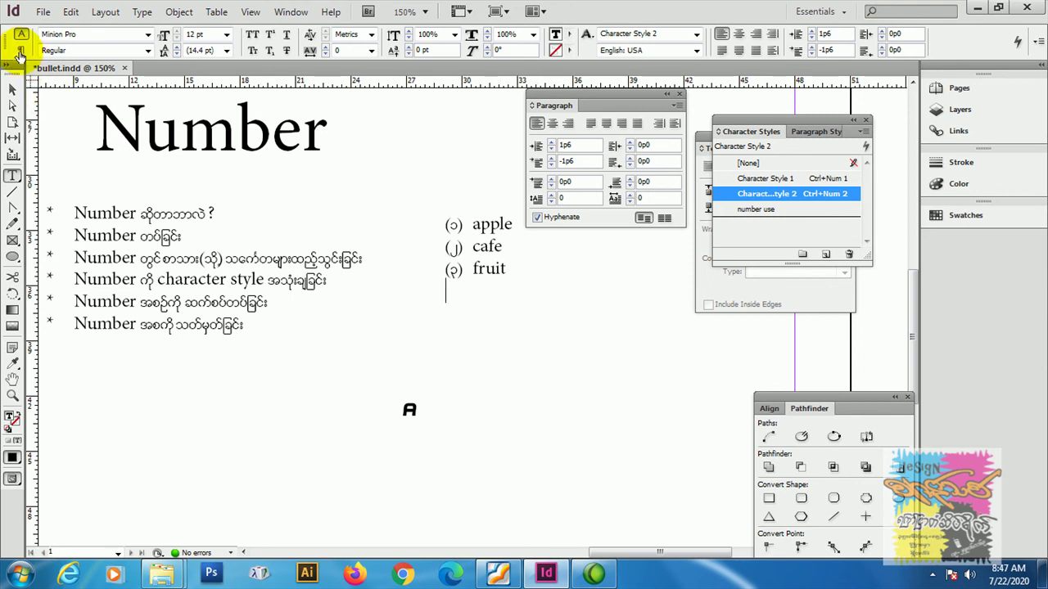
pyautogui.click(21, 51)
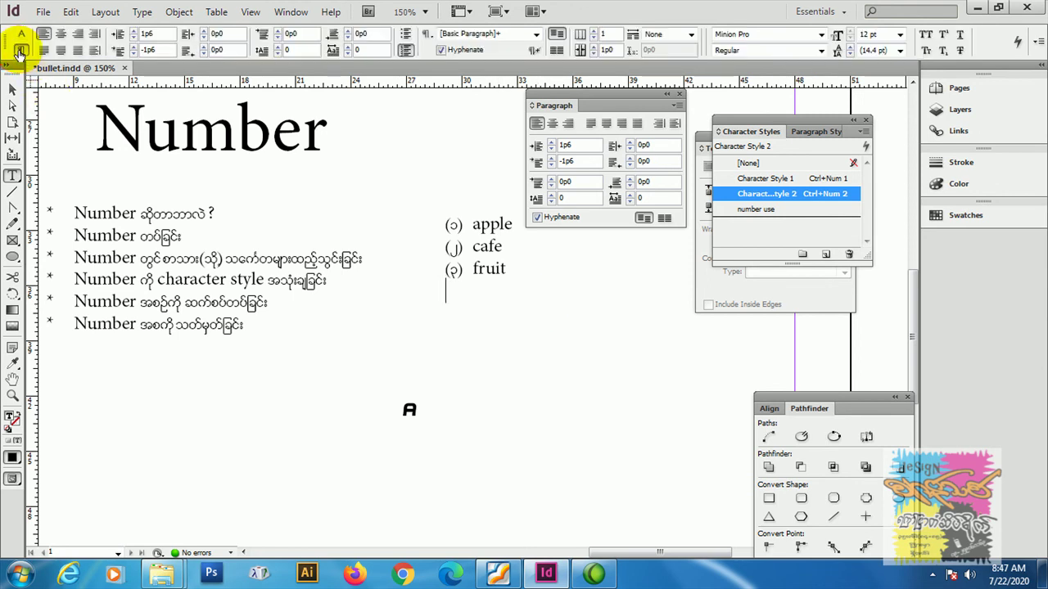
pyautogui.click(406, 52)
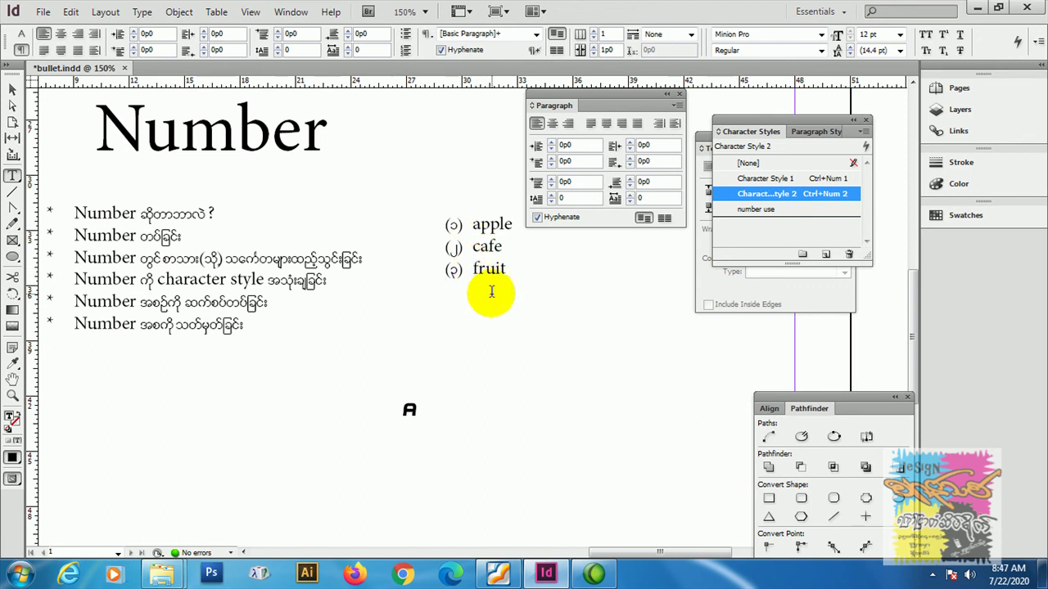
# Enter the filler text "u asdfasf ooasfsaf safsao80sfsafaf safsaf asiuoiu" in the unnumbered paragraph.
pyautogui.write('u')
pyautogui.write(' asdfasf ooasfsaf')
pyautogui.write(' safsao80')
pyautogui.write('sfsafaf safsaf ')
pyautogui.write('asiuoiu')
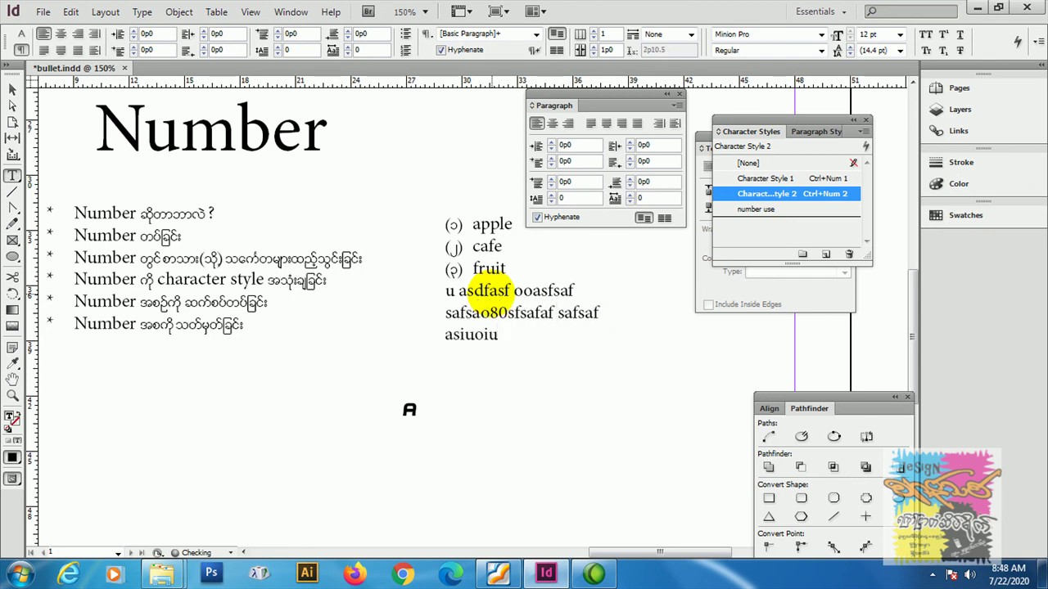
# Add two separate lines, Mandalay and Yangon, below the filler text.
pyautogui.press('Return')
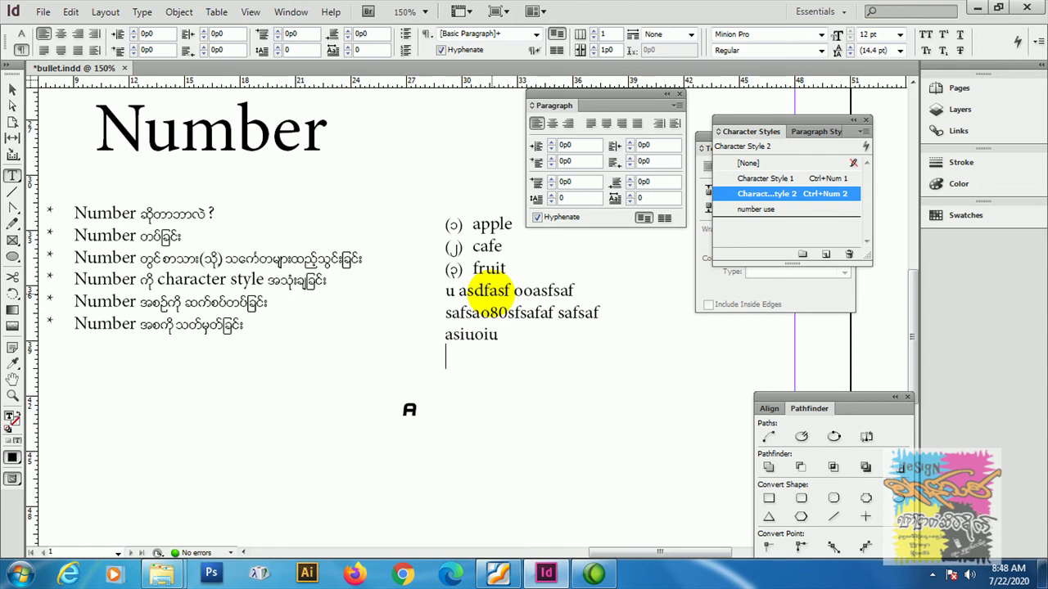
pyautogui.write('u')
pyautogui.press('BackSpace')
pyautogui.write('m')
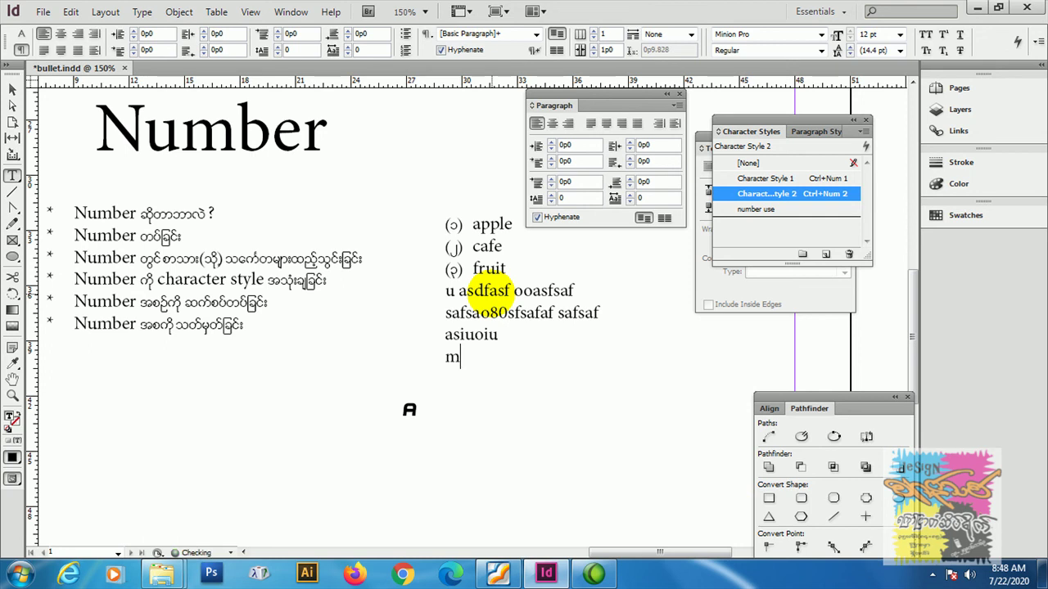
pyautogui.write('ongeo')
pyautogui.press('BackSpace')
pyautogui.press('BackSpace')
pyautogui.press('BackSpace')
pyautogui.press('BackSpace')
pyautogui.press('BackSpace')
pyautogui.press('BackSpace')
pyautogui.write('Mandalay')
pyautogui.press('Return')
pyautogui.write('yag')
pyautogui.press('BackSpace')
pyautogui.press('BackSpace')
pyautogui.press('BackSpace')
pyautogui.write('Yangon')
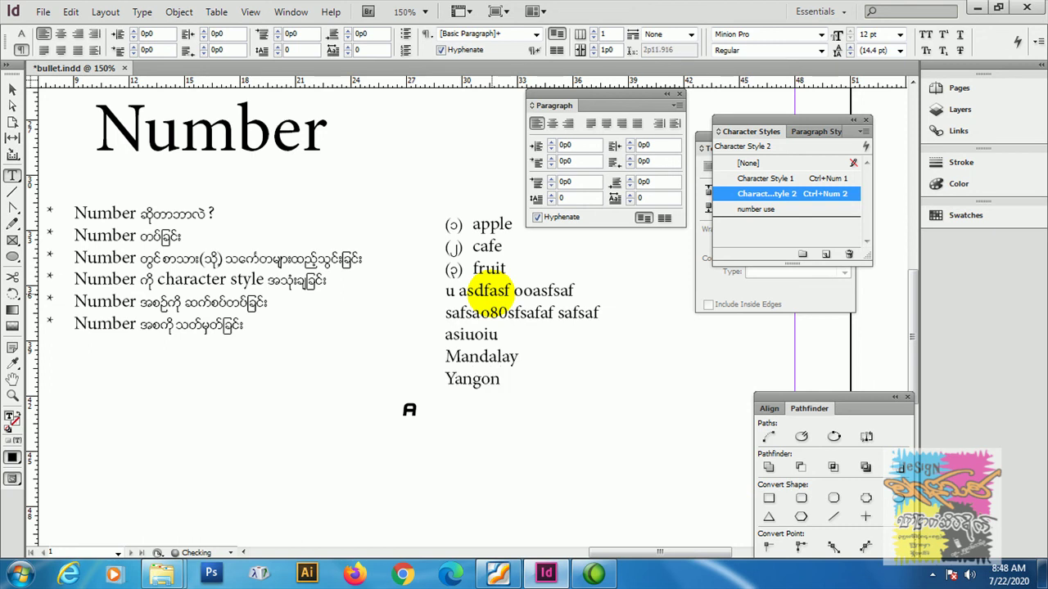
# Make the Mandalay and Yangon lines a Numbers list with the mode Continue from Previous Number.
pyautogui.click(480, 358)
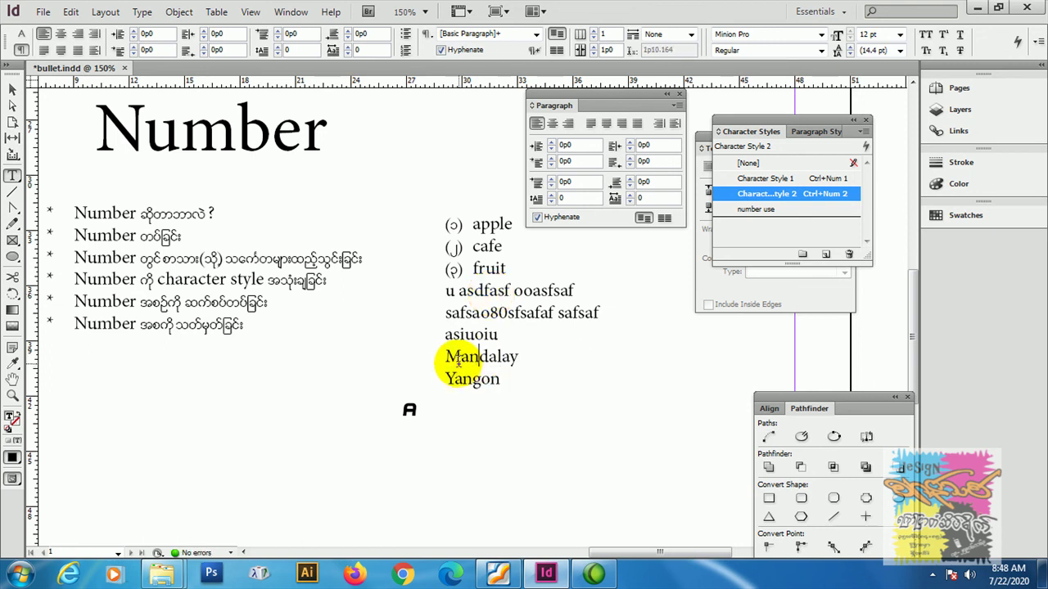
pyautogui.click(510, 383)
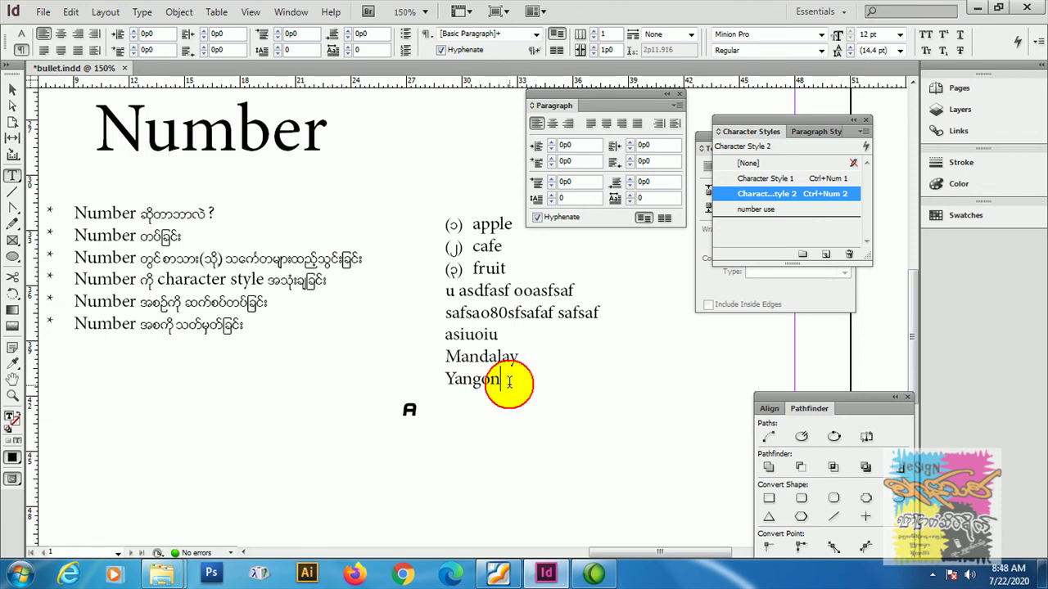
pyautogui.moveTo(509, 382); pyautogui.dragTo(445, 358)
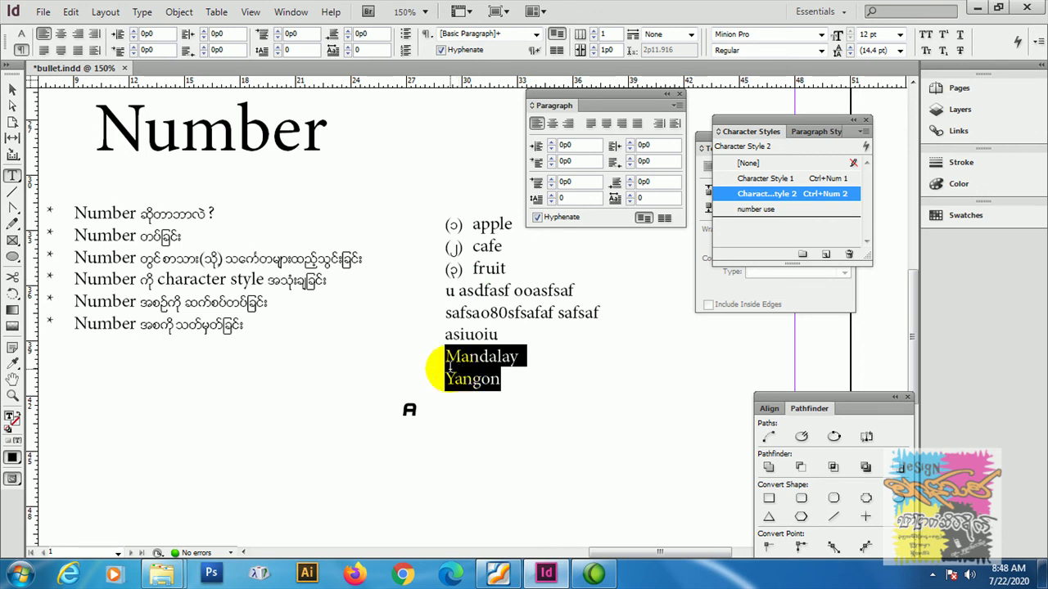
pyautogui.click(676, 109)
pyautogui.click(758, 400)
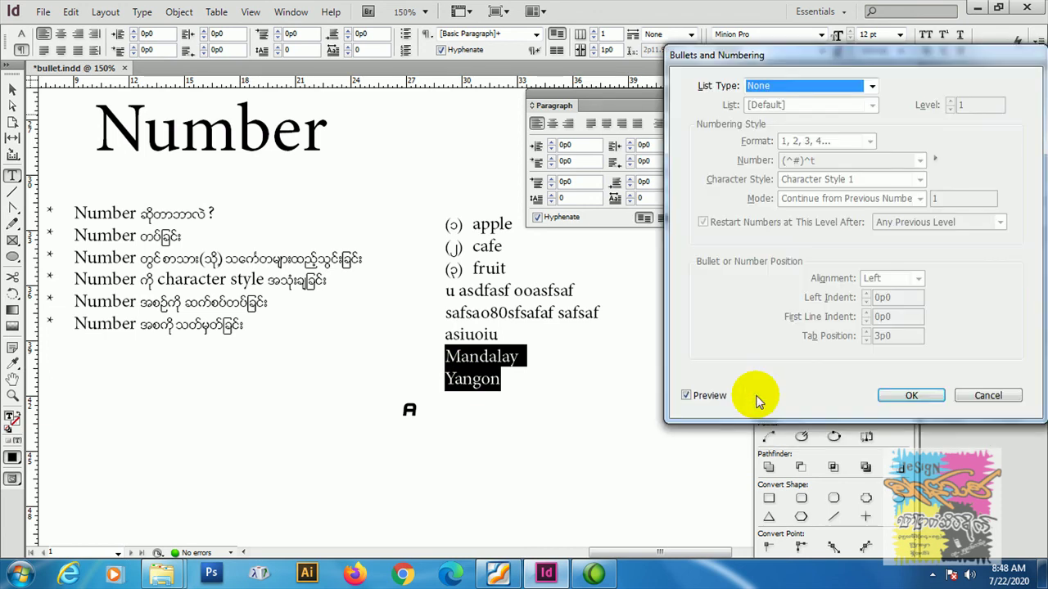
pyautogui.click(797, 85)
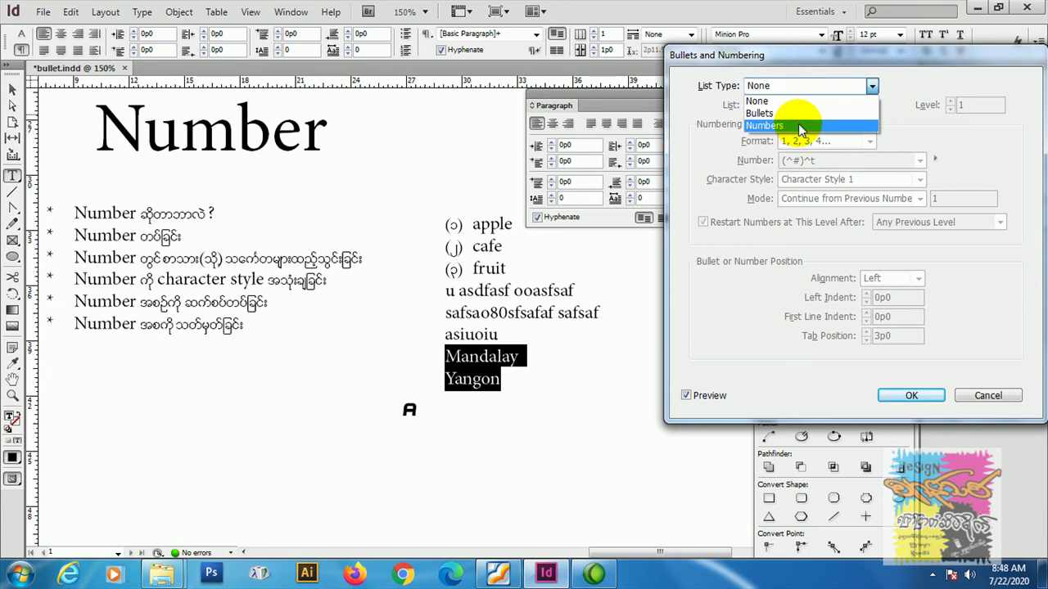
pyautogui.click(798, 124)
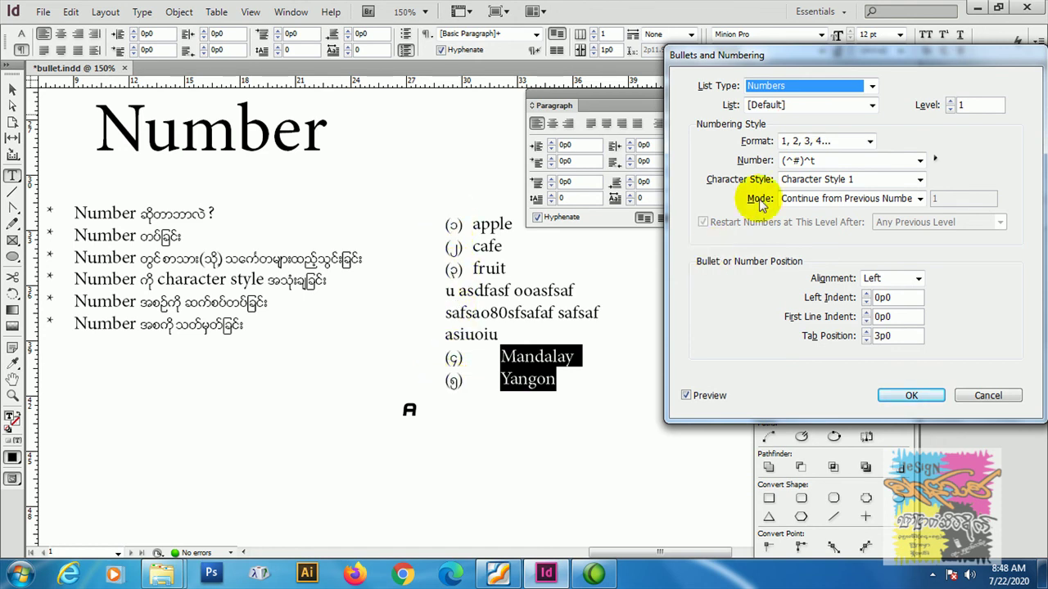
pyautogui.click(819, 204)
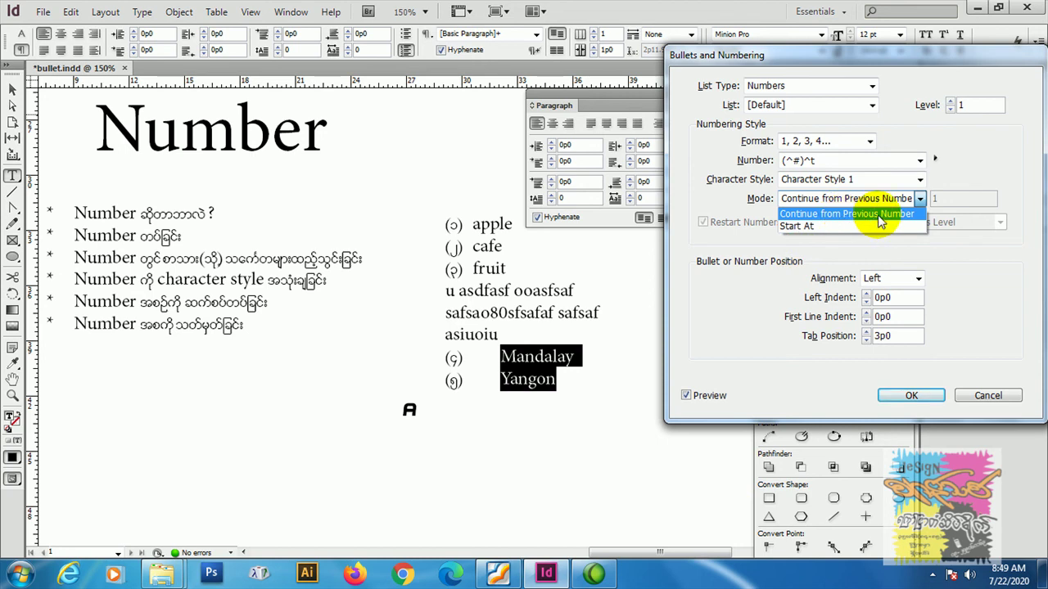
pyautogui.click(808, 214)
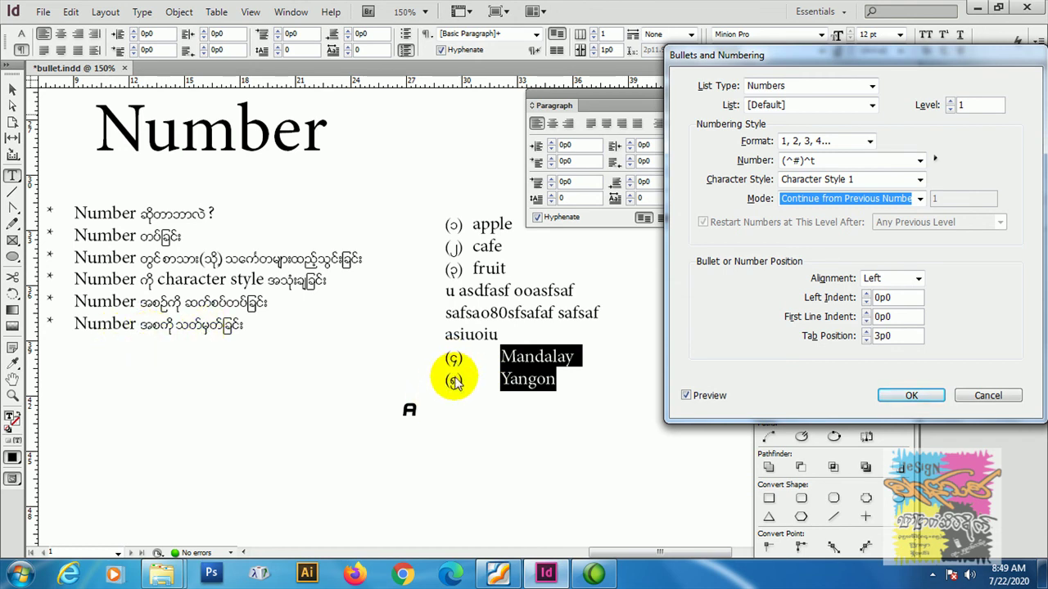
# Set the numbering mode of the Mandalay and Yangon lines to Start At 1.
pyautogui.click(808, 202)
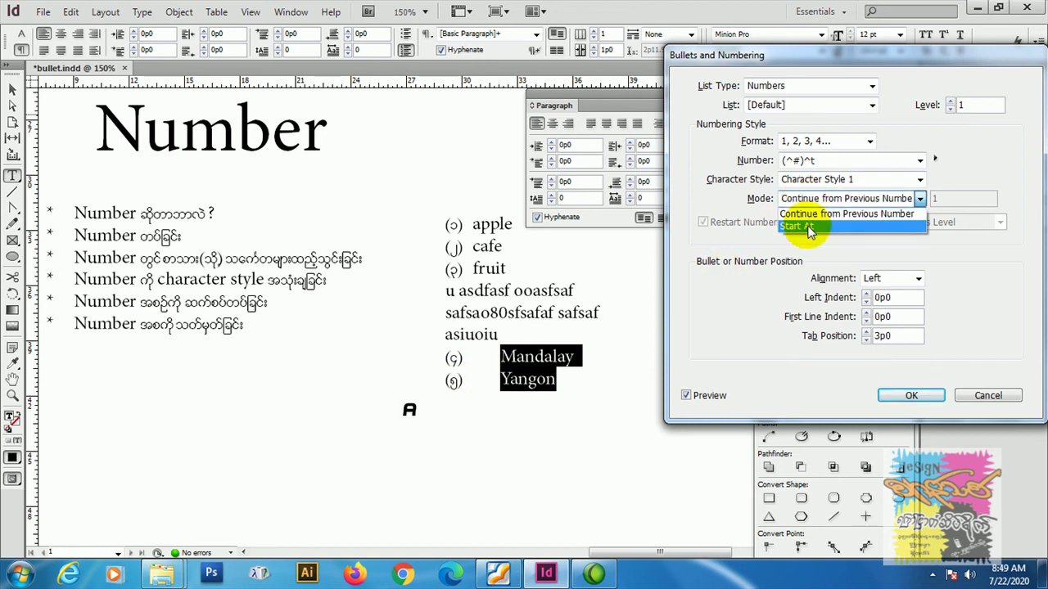
pyautogui.click(809, 226)
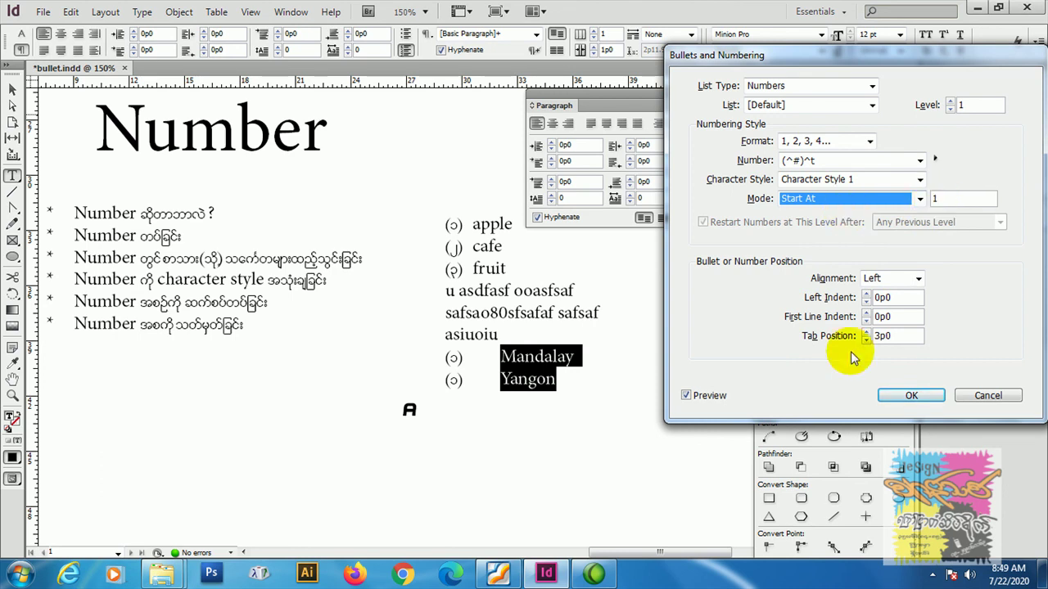
pyautogui.click(907, 395)
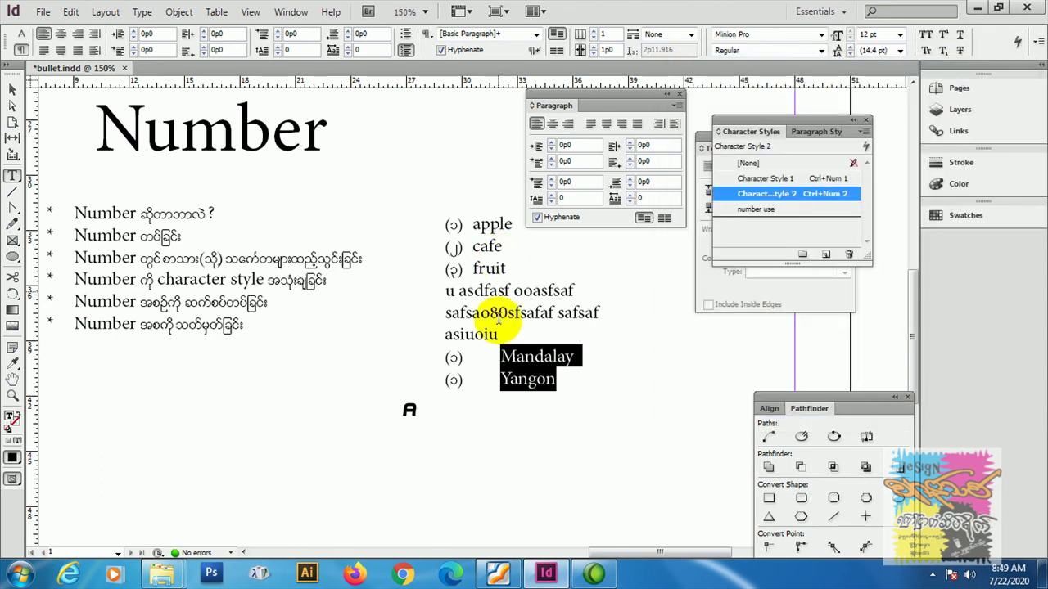
# Turn numbering off and on again for the Mandalay and Yangon lines, and deselect them.
pyautogui.click(406, 51)
pyautogui.click(406, 51)
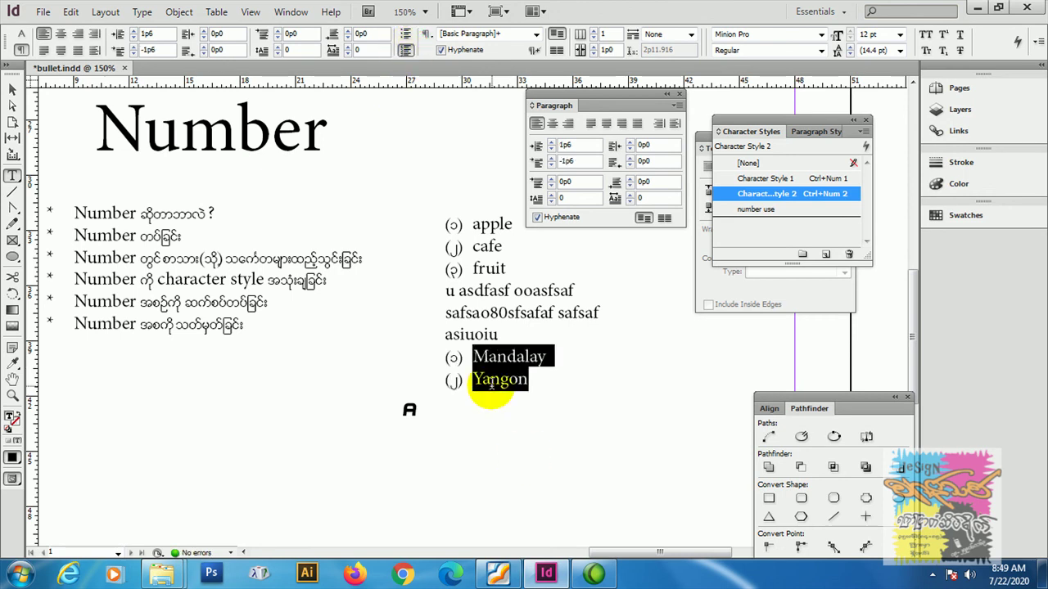
pyautogui.click(543, 380)
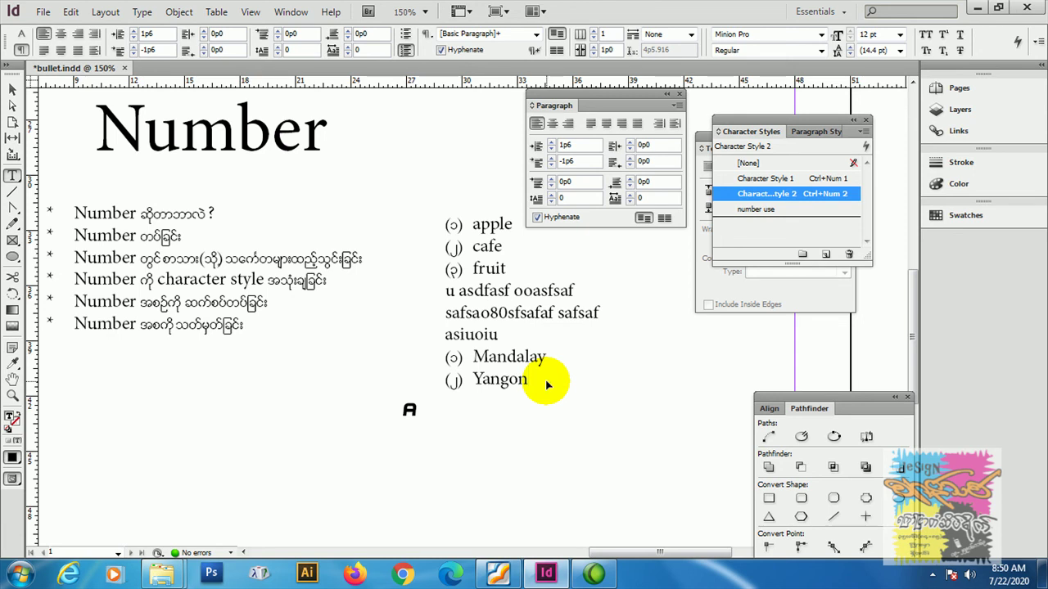
# Zoom out to 125% and move the Paragraph panel down, clear of the upper part of the page.
pyautogui.hotkey('ctrl', '-')
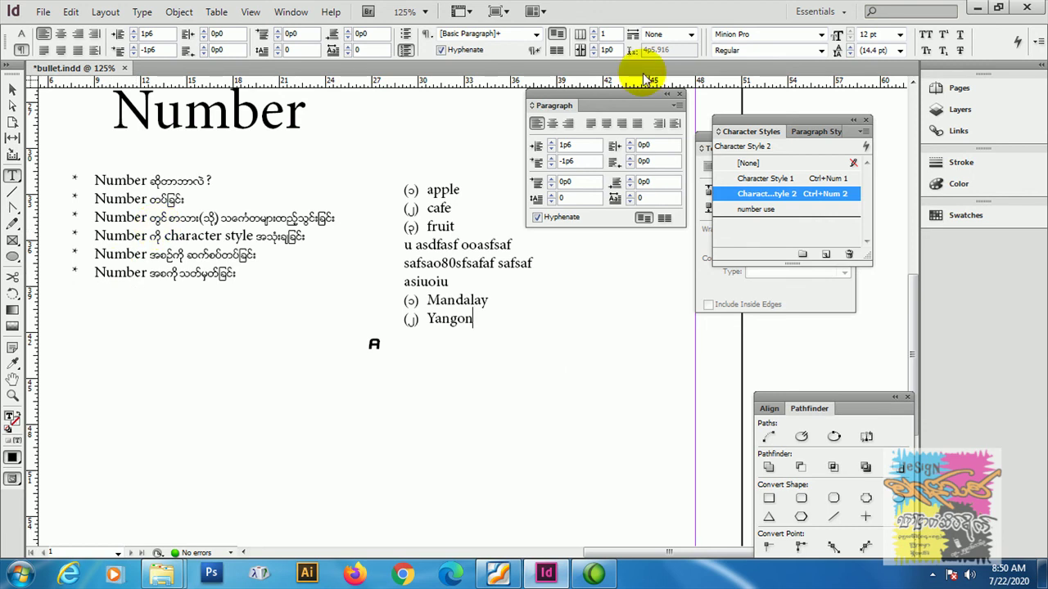
pyautogui.moveTo(616, 94); pyautogui.dragTo(627, 358)
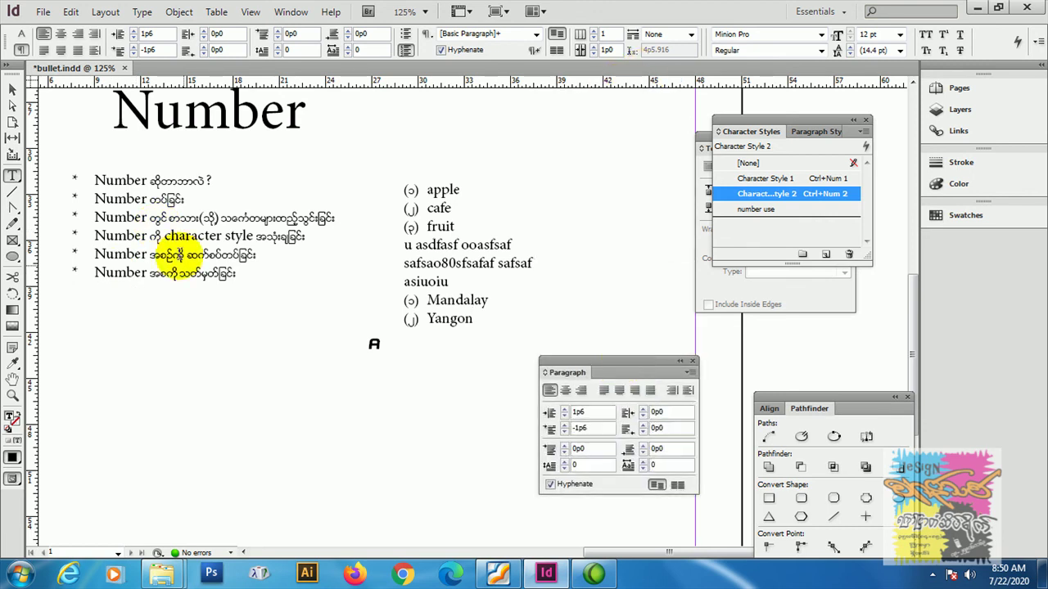
pyautogui.scroll(2, 147, 188)
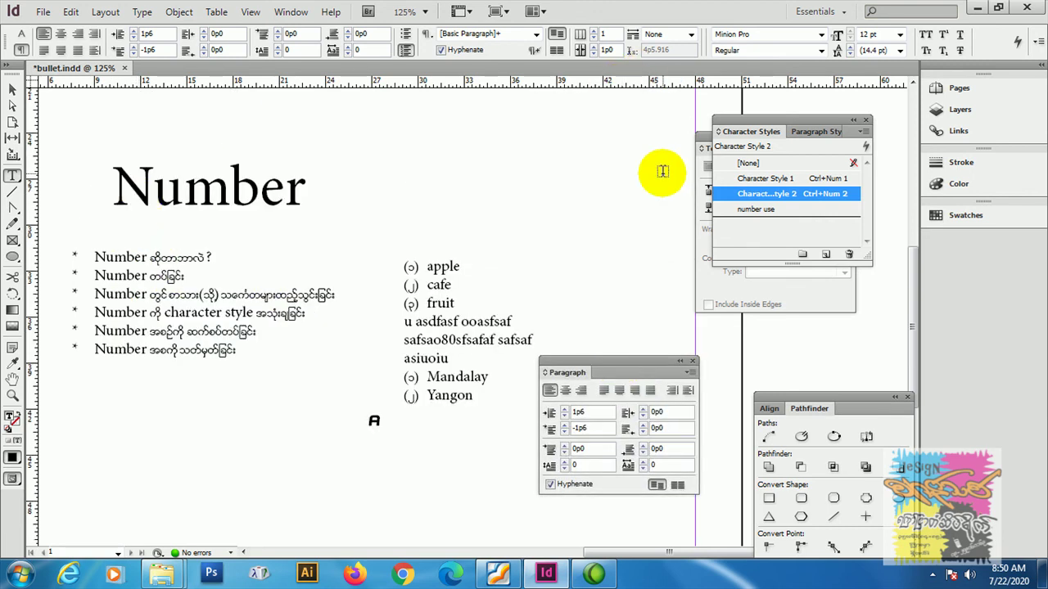